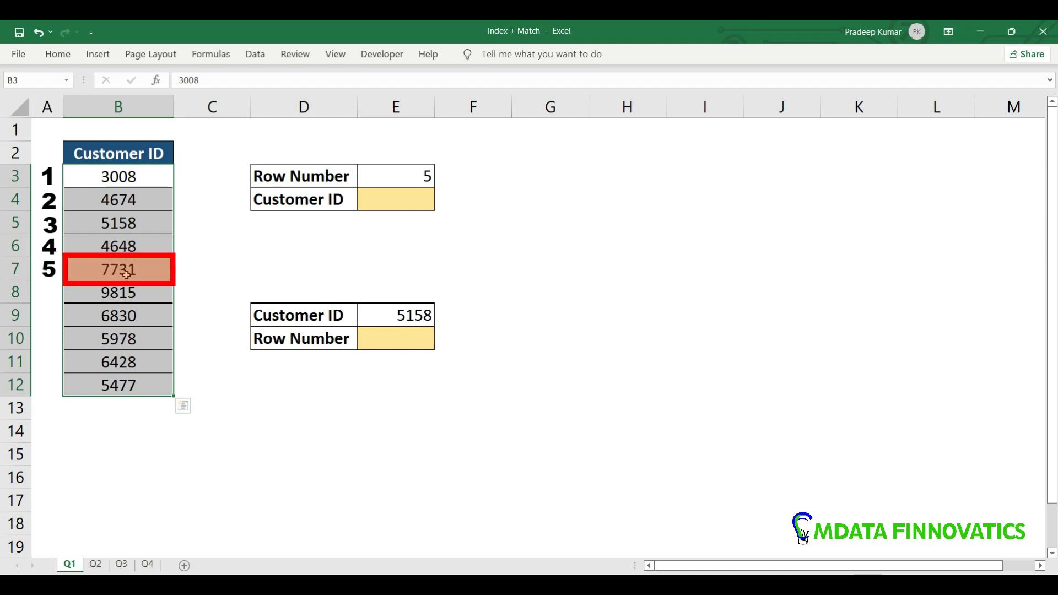
Enter =INDEX(B3:B12,E3,1) in E4 to return the customer ID for the row number given in E3
click(391, 207)
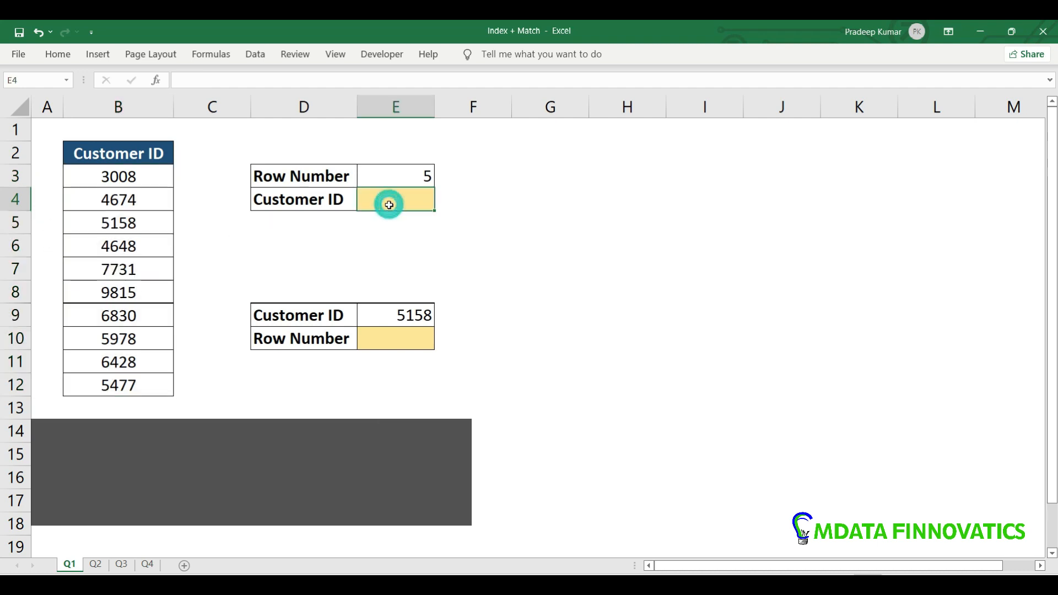
text(=inde)
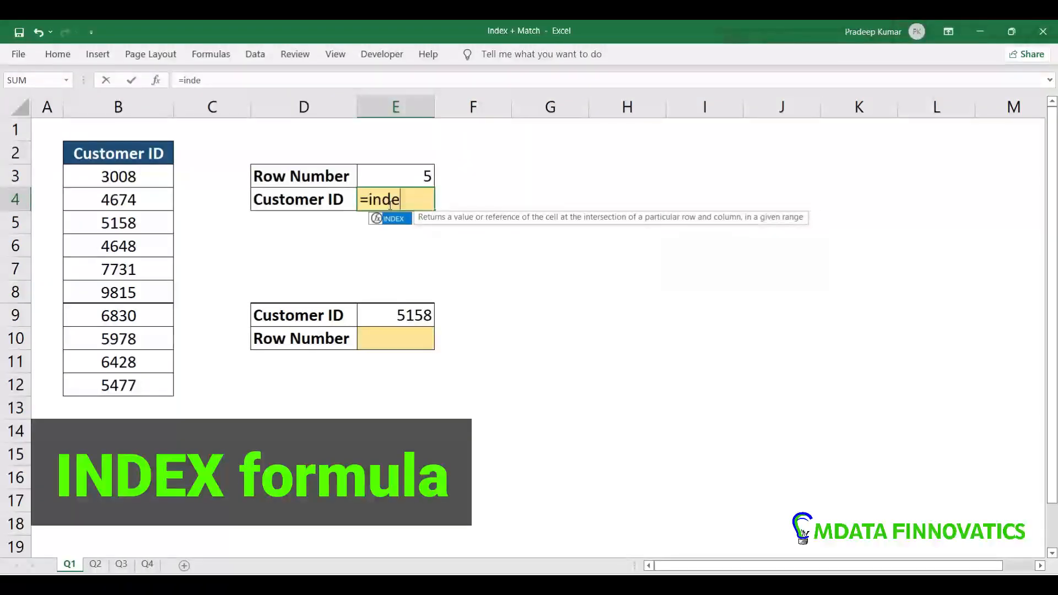
key(Tab)
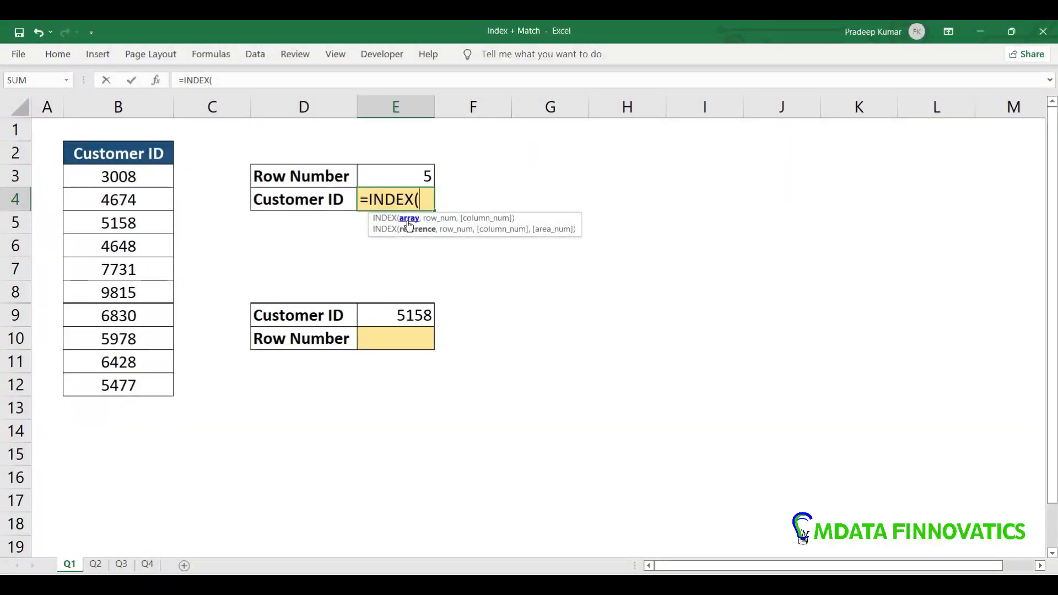
drag(140, 177, 138, 381)
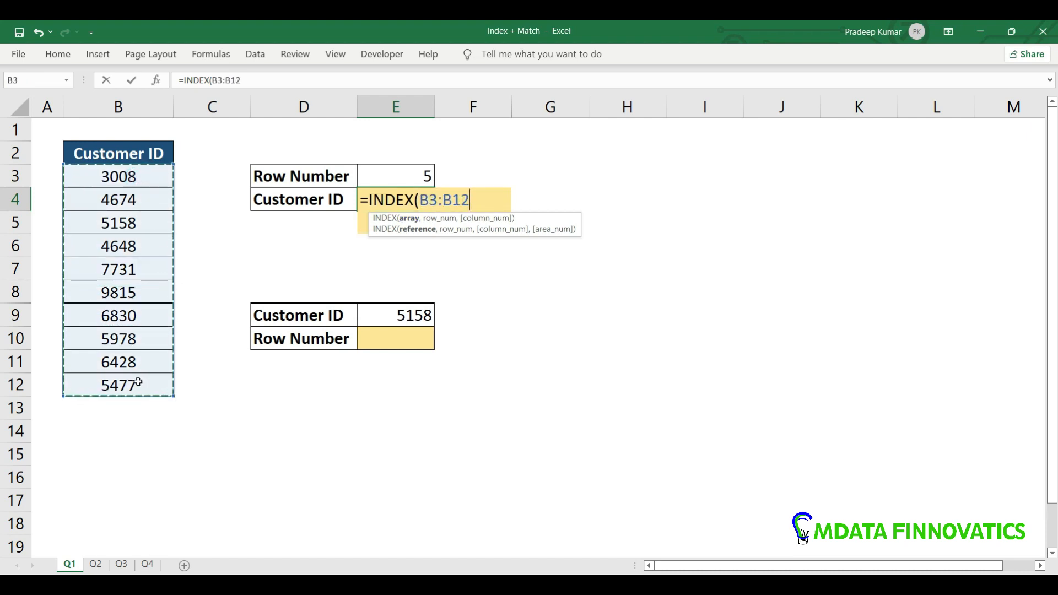
text(,)
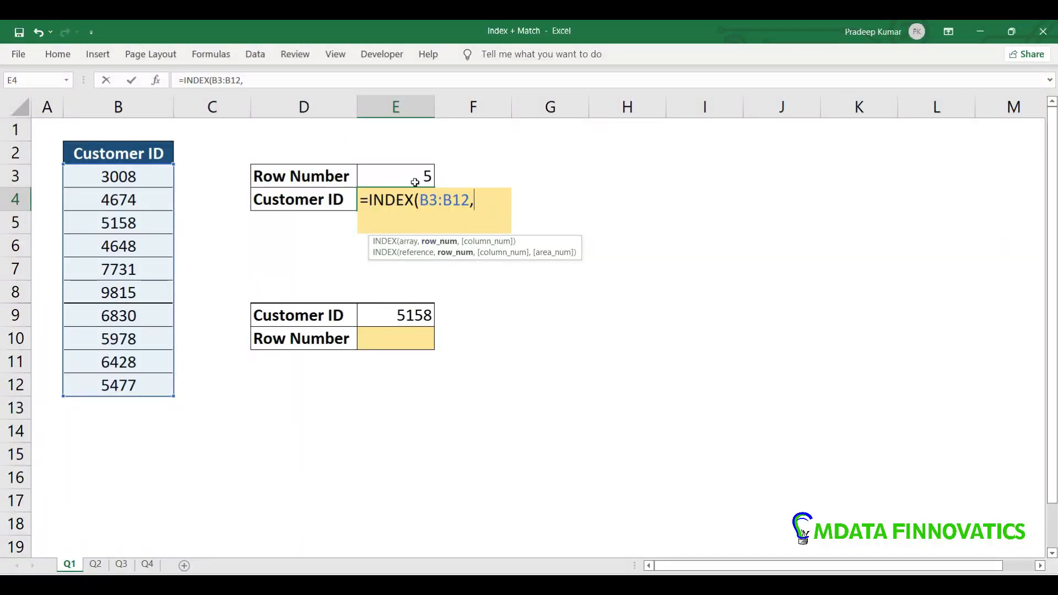
click(418, 178)
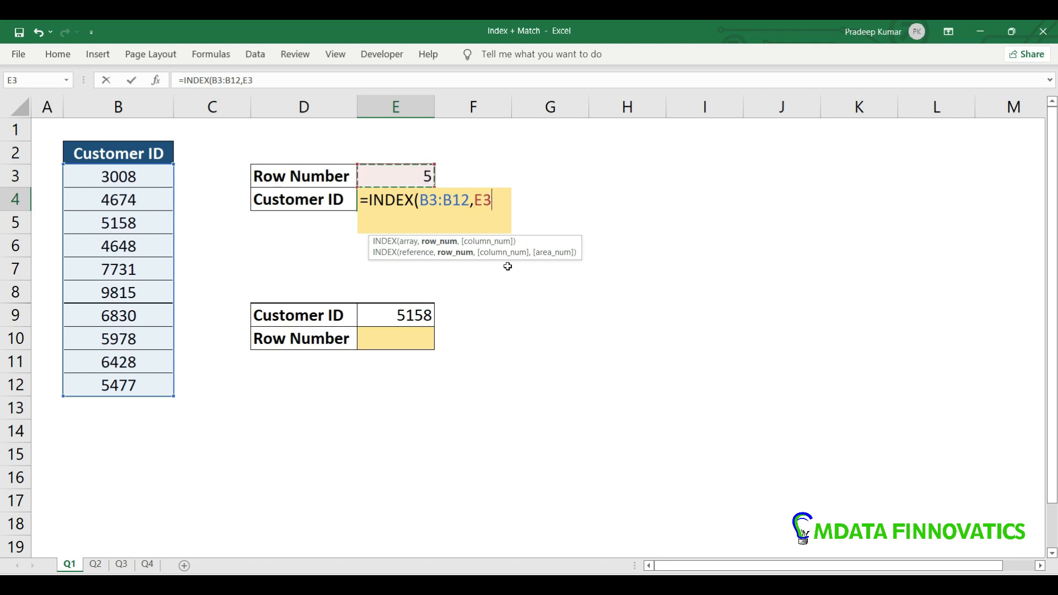
text(,1)
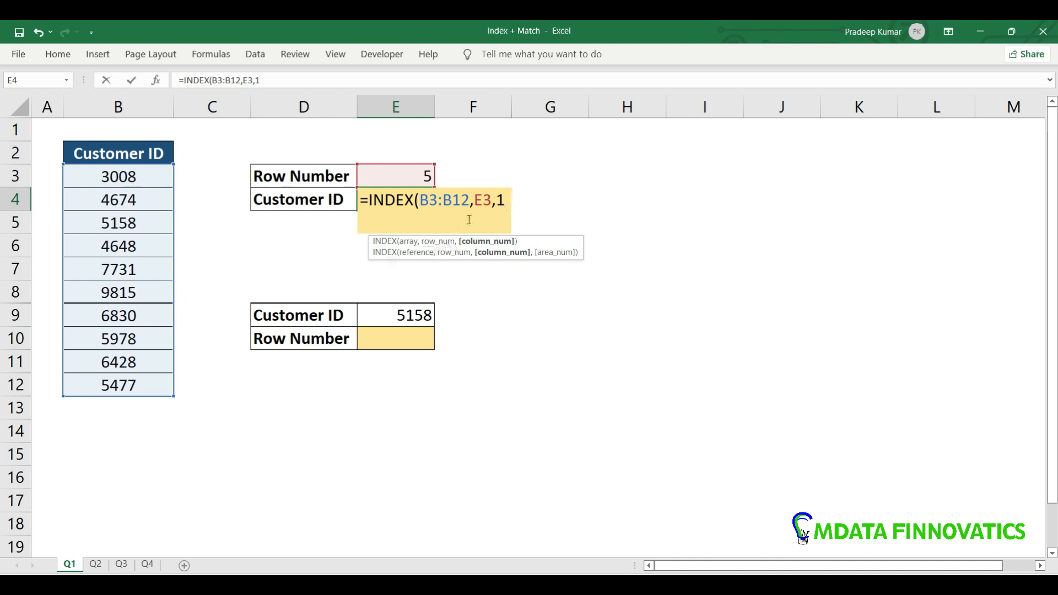
key(BackSpace)
key(BackSpace)
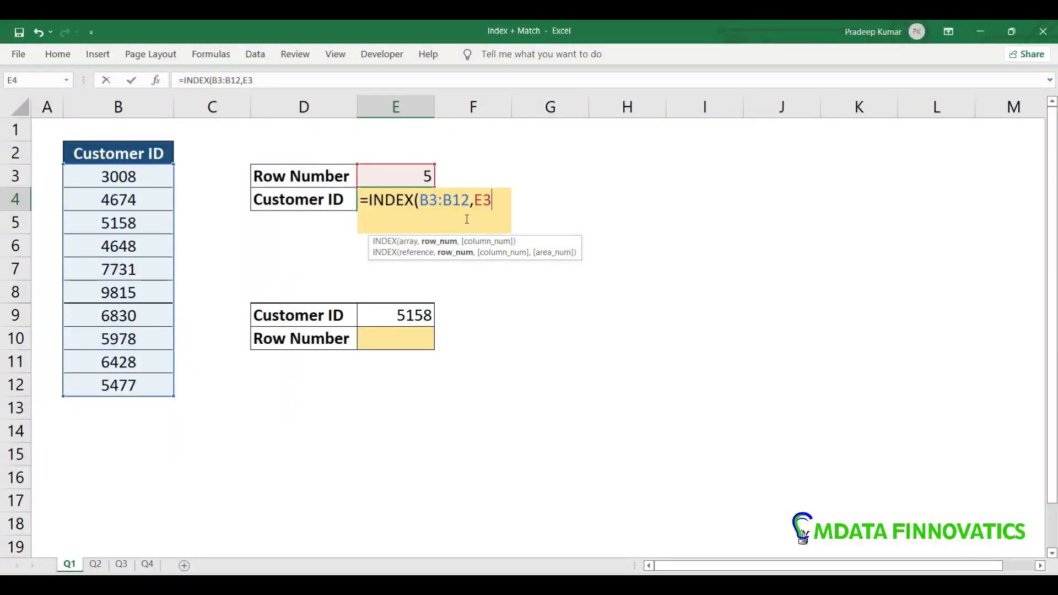
text(,1)
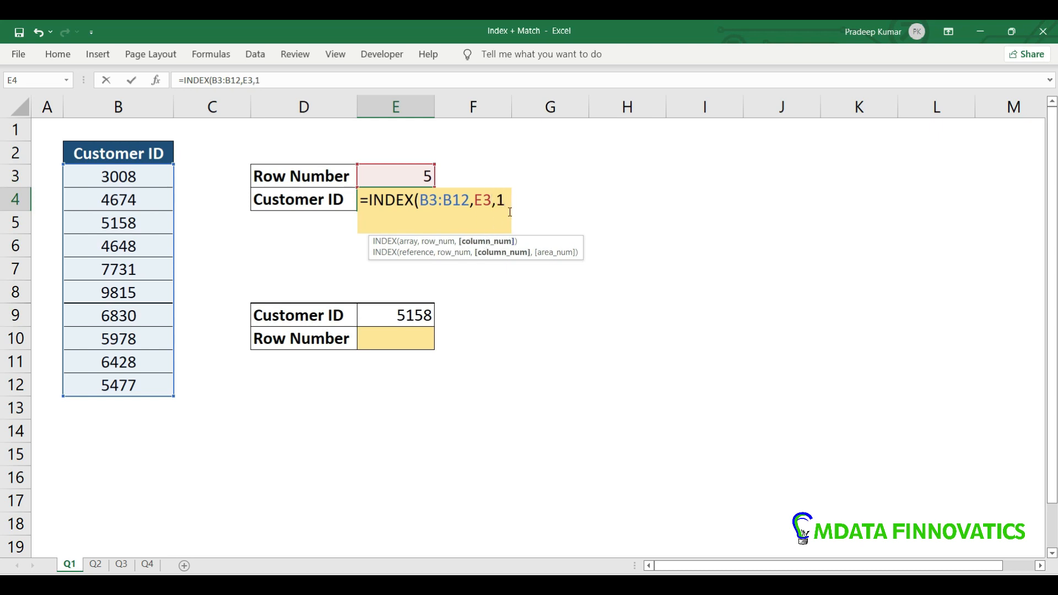
text())
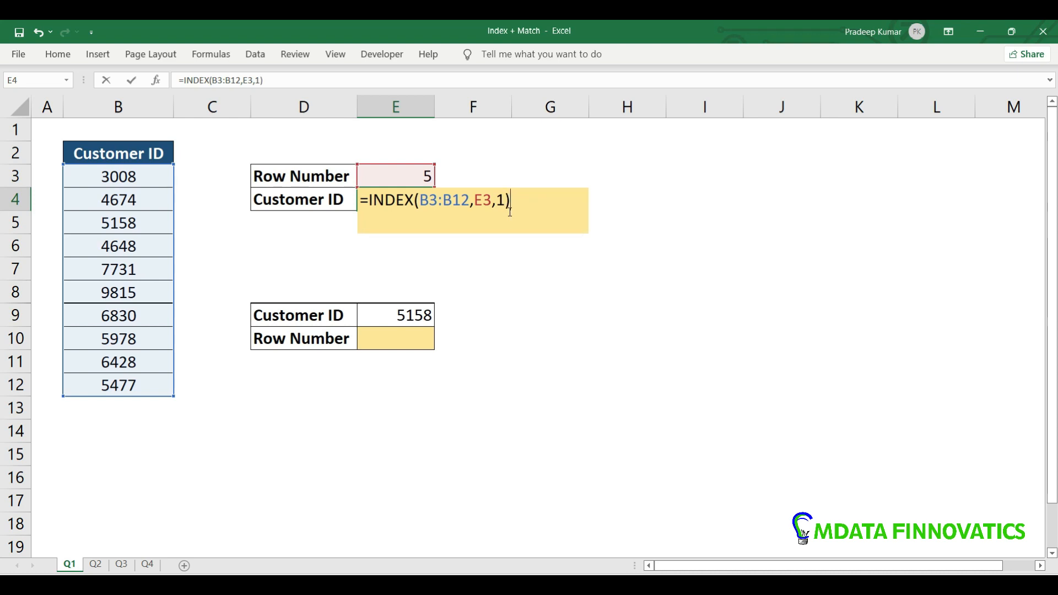
key(Return)
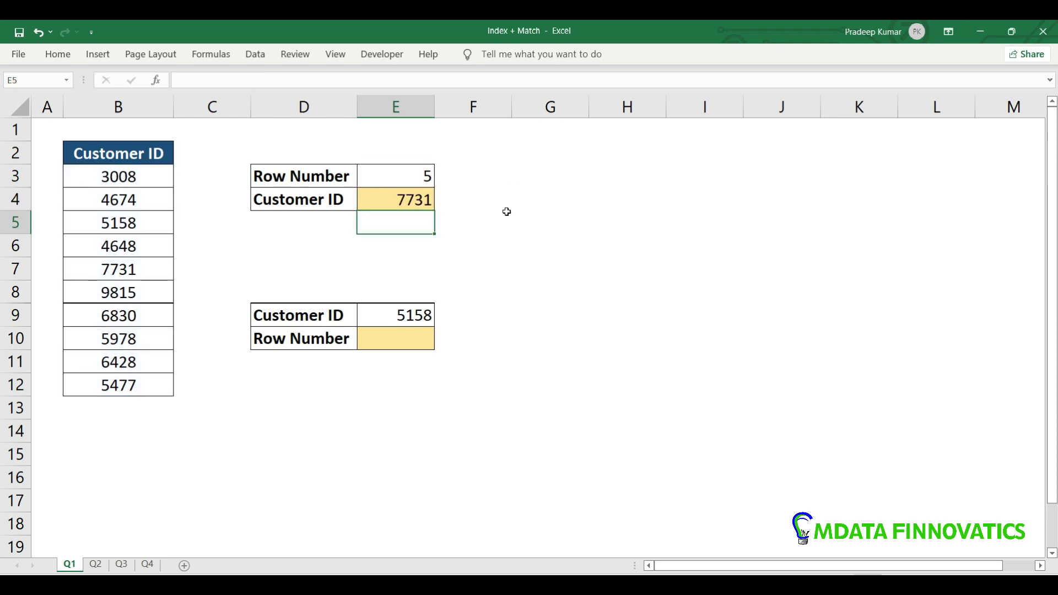
Set the row number in E3 to 7 to test the INDEX formula
click(386, 199)
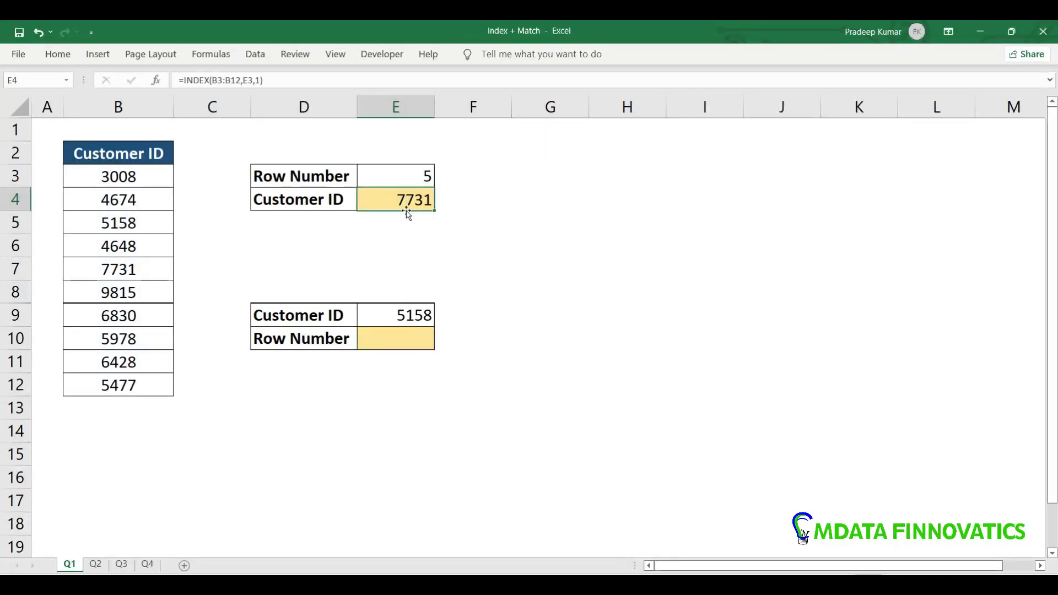
drag(139, 181, 137, 382)
click(387, 175)
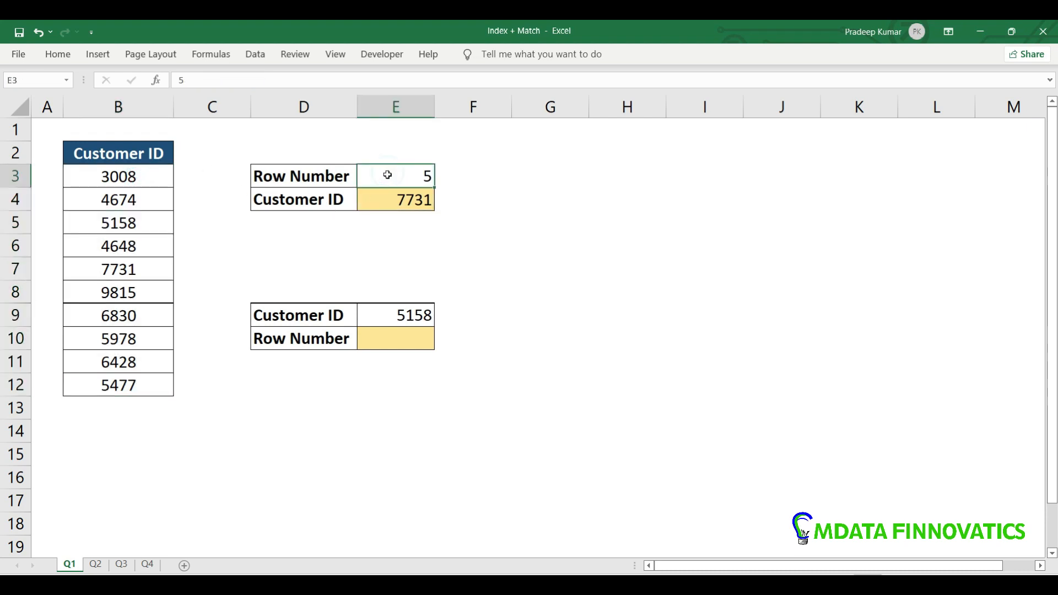
text(7)
key(Return)
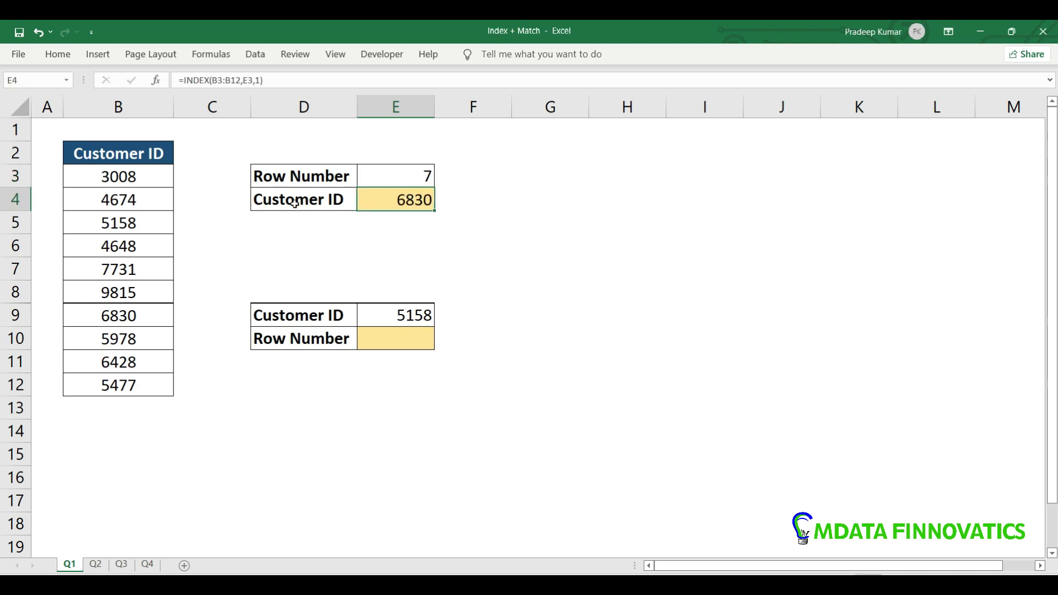
drag(147, 177, 140, 384)
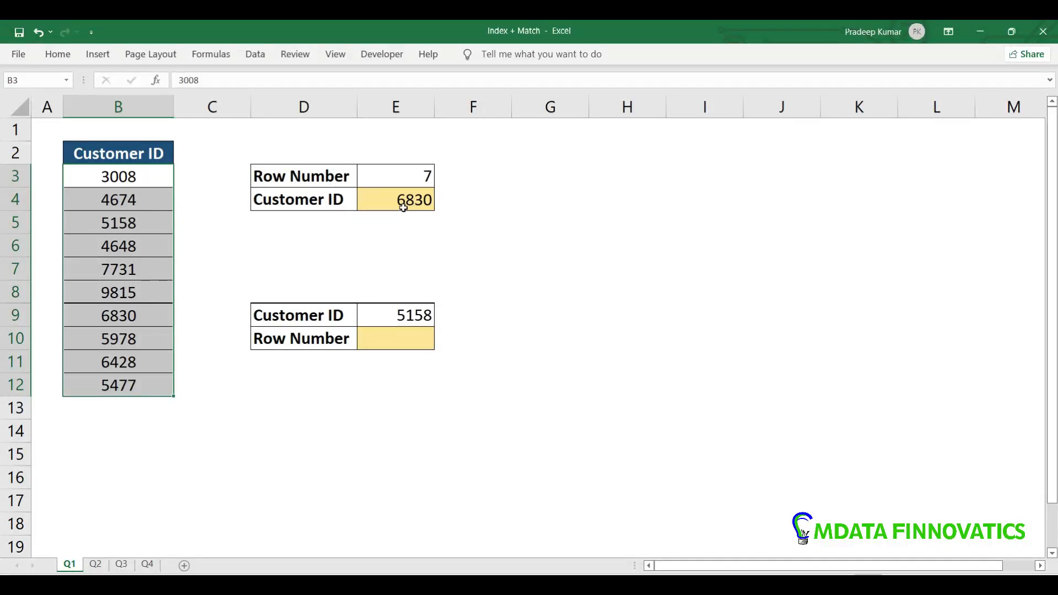
click(382, 312)
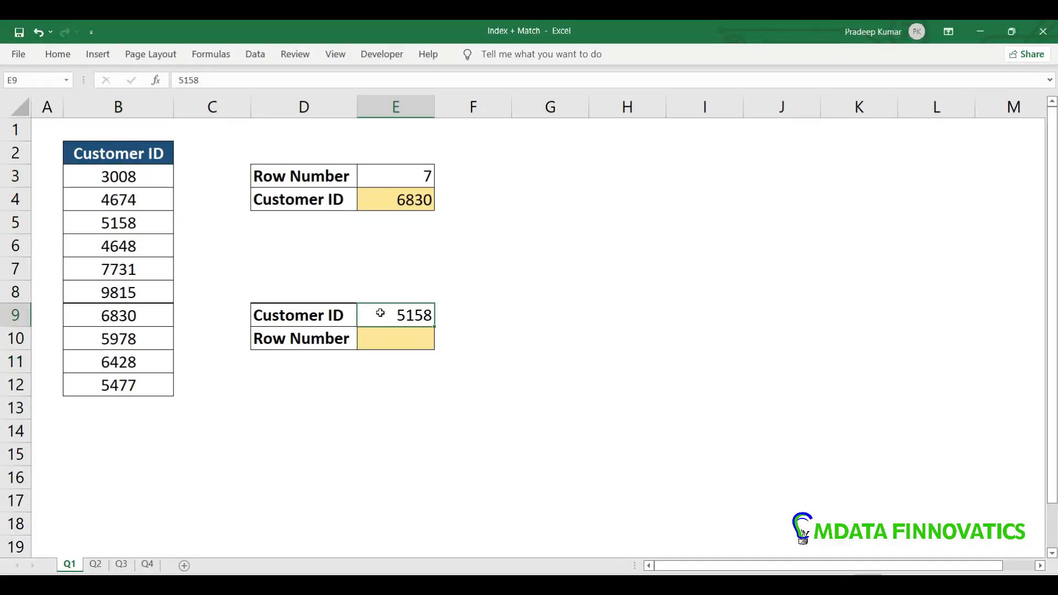
drag(311, 316, 383, 315)
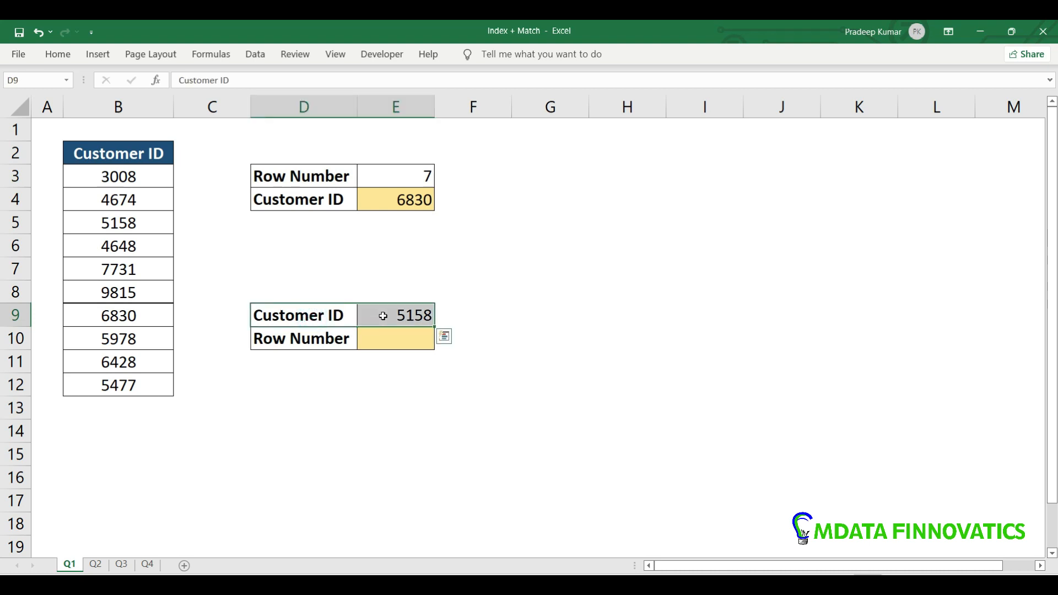
click(377, 333)
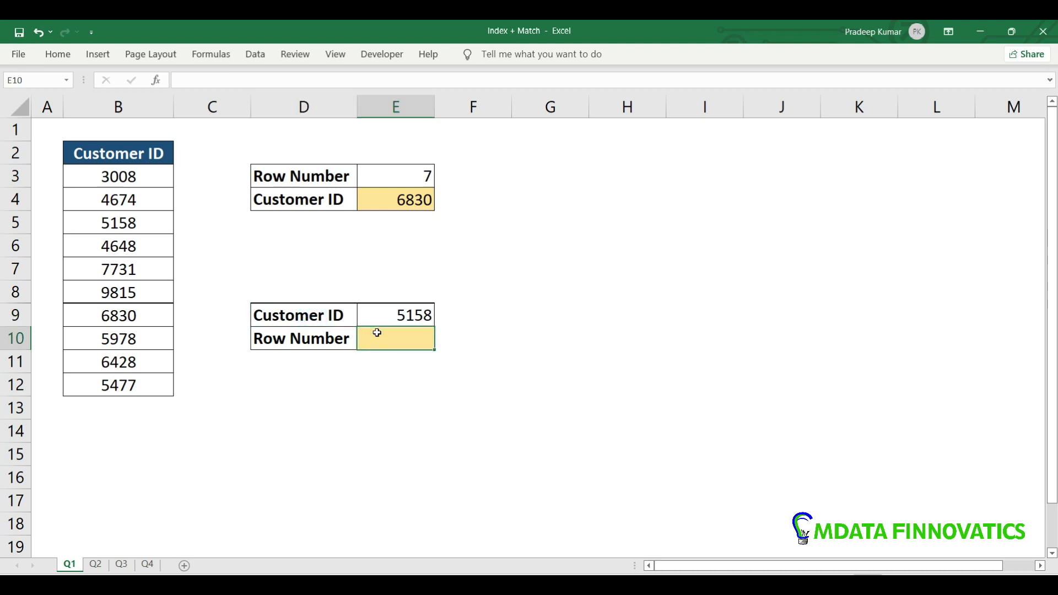
click(397, 316)
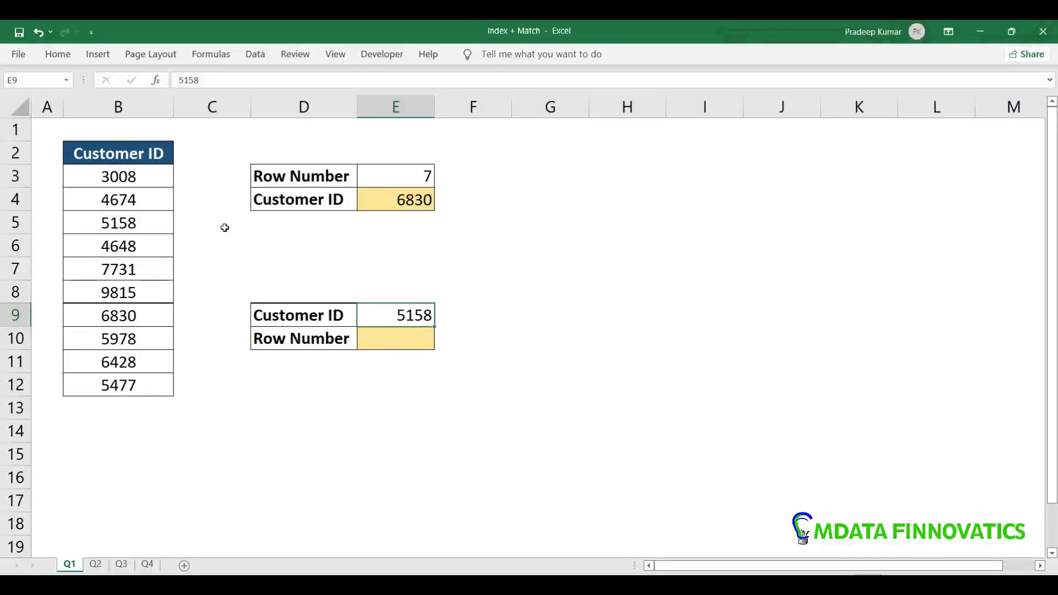
drag(133, 176, 129, 385)
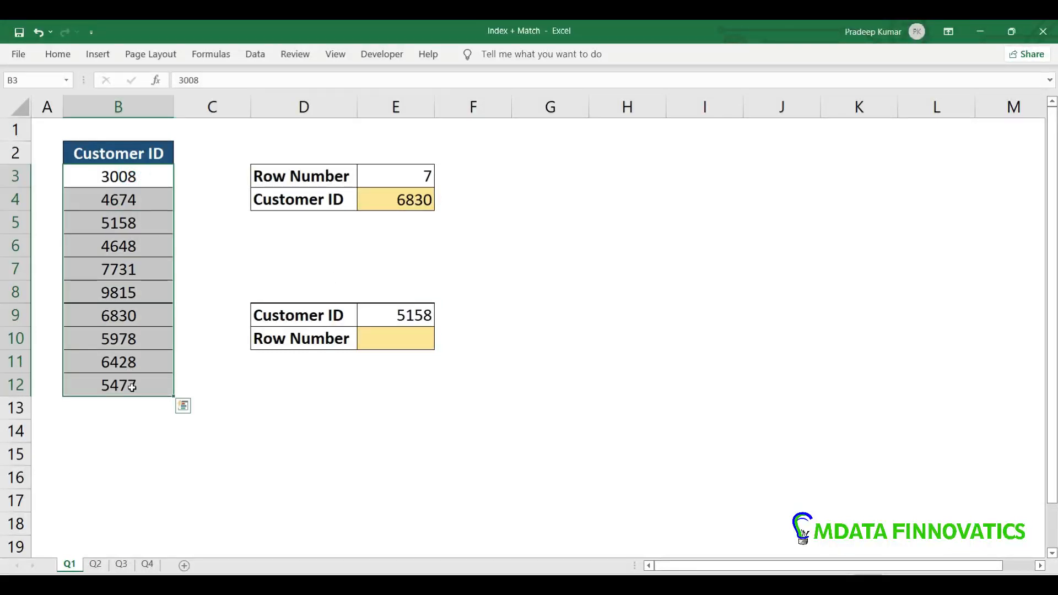
Enter =MATCH(E9,B3:B12,0) in E10 to find the row number of the customer ID in E9
click(390, 336)
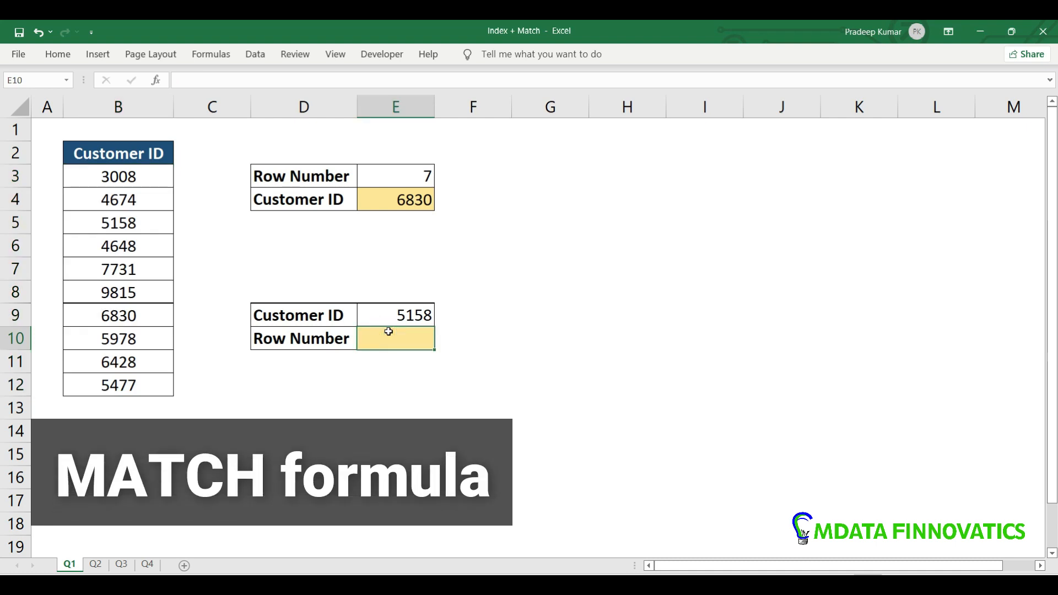
text(=match()
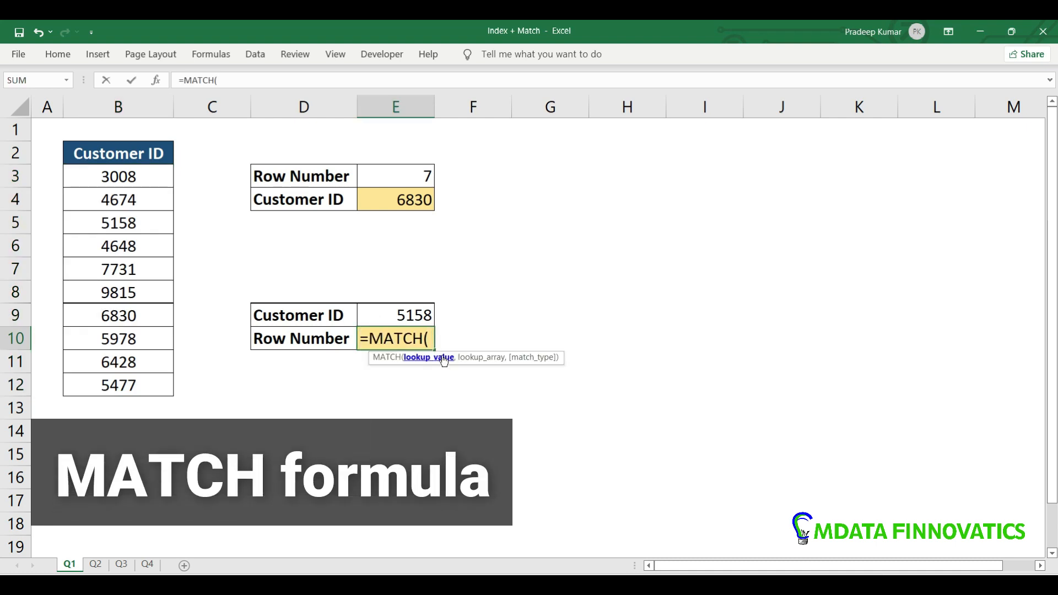
click(404, 314)
text(,)
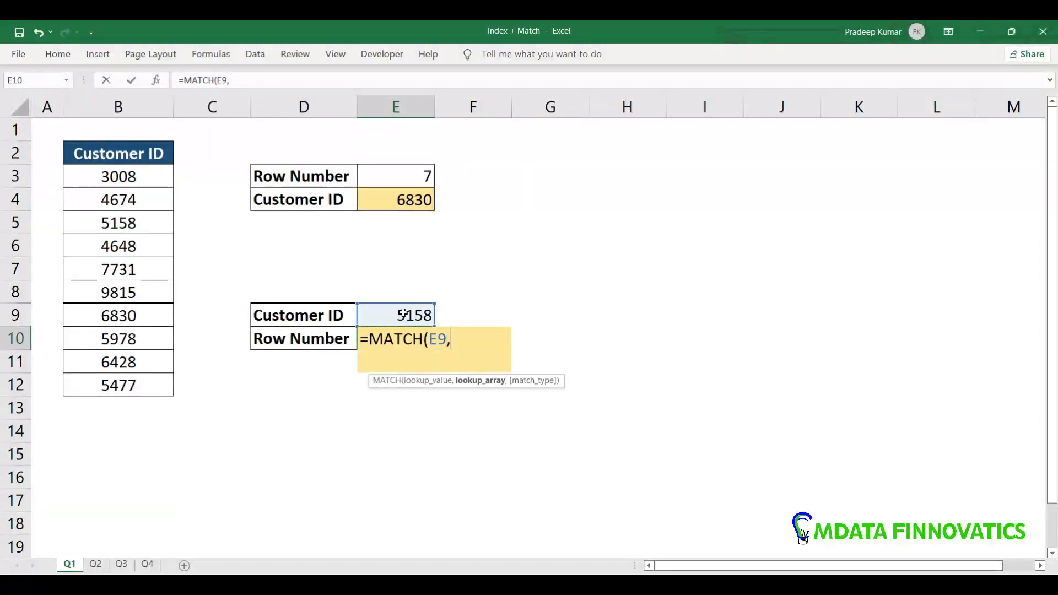
drag(145, 178, 142, 378)
text(,)
key(BackSpace)
text(,0))
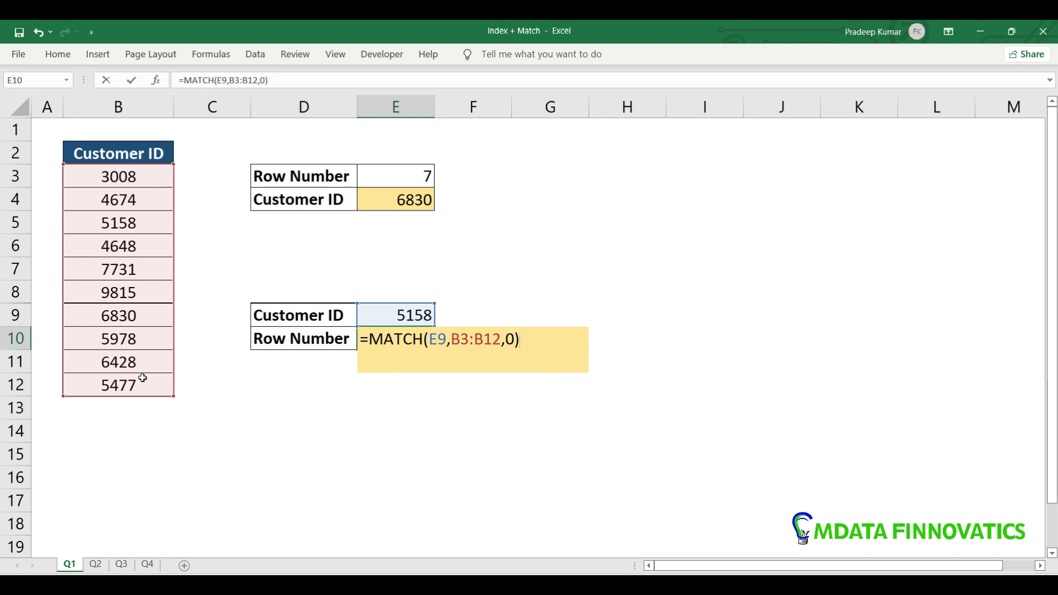
key(ctrl+Return)
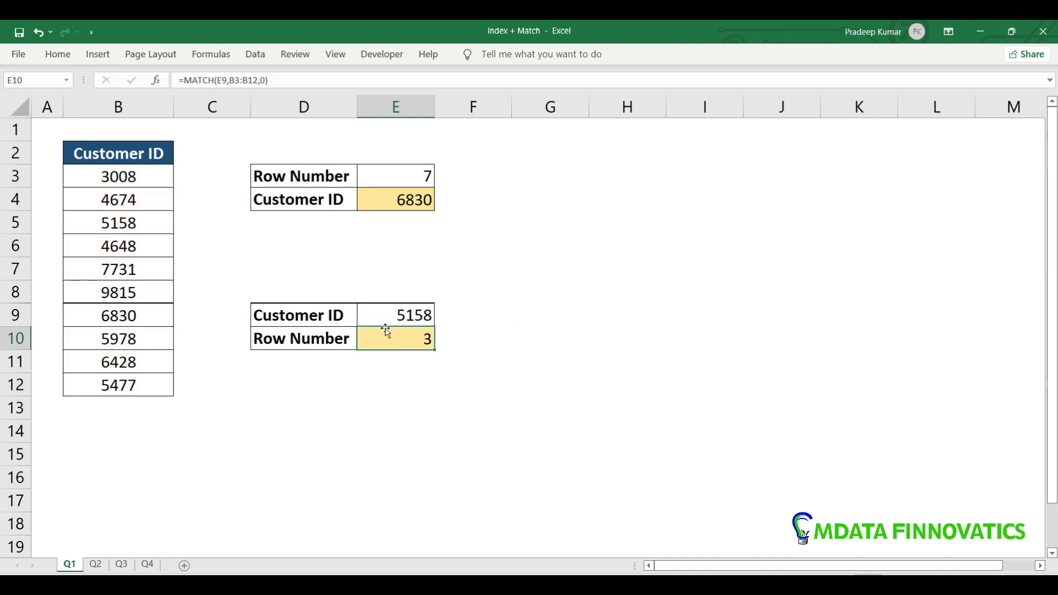
drag(135, 176, 141, 226)
Switch to the Q2 sheet and review its order table and the row and column number inputs
click(104, 566)
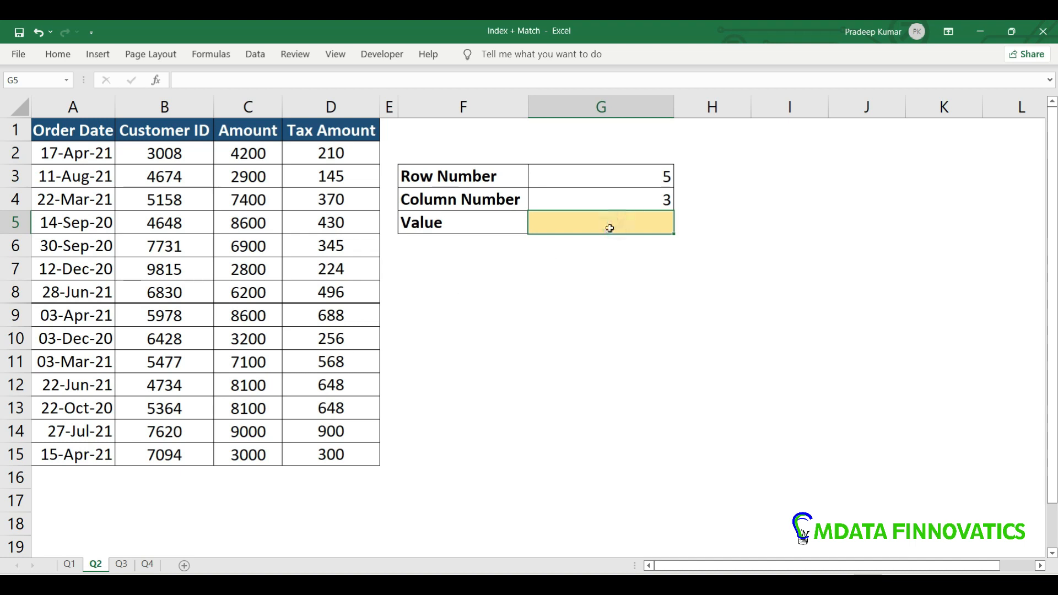
drag(86, 129, 318, 452)
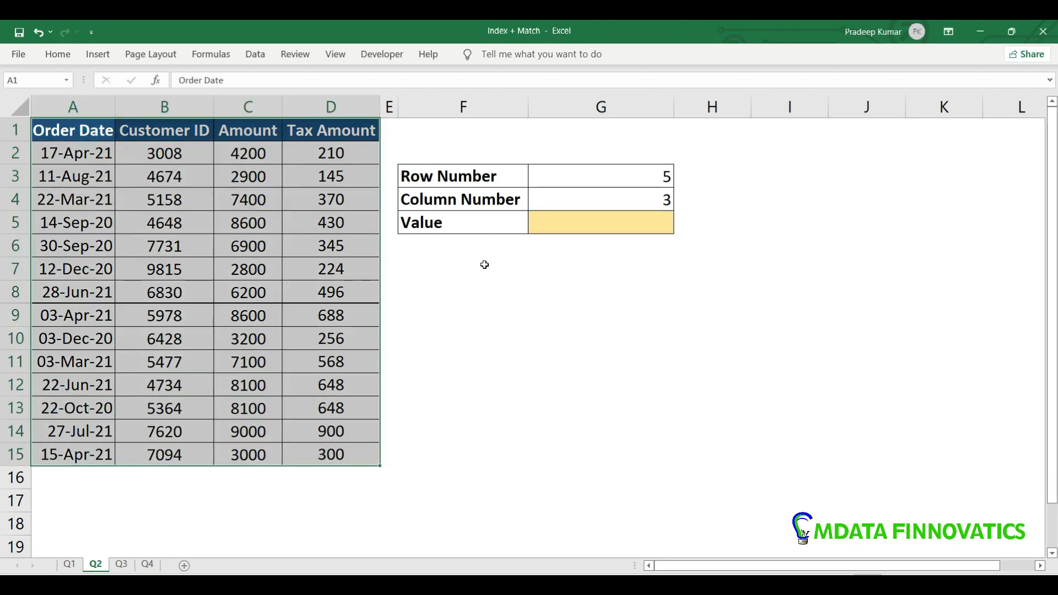
click(588, 177)
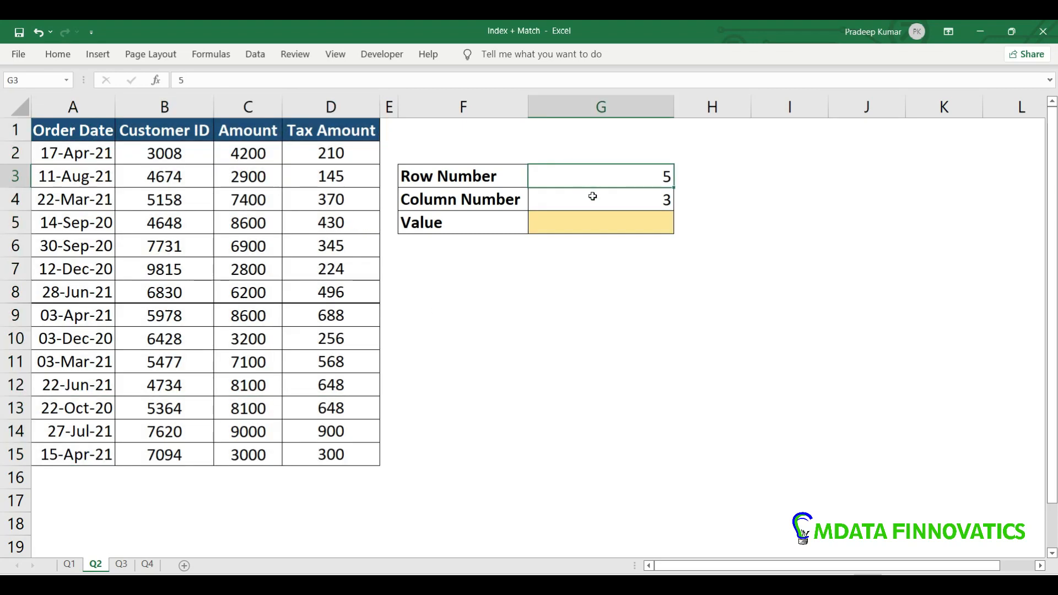
click(593, 197)
Enter =INDEX(A2:D15,G3,G4) in G5 to return the value at the given row and column number
click(592, 222)
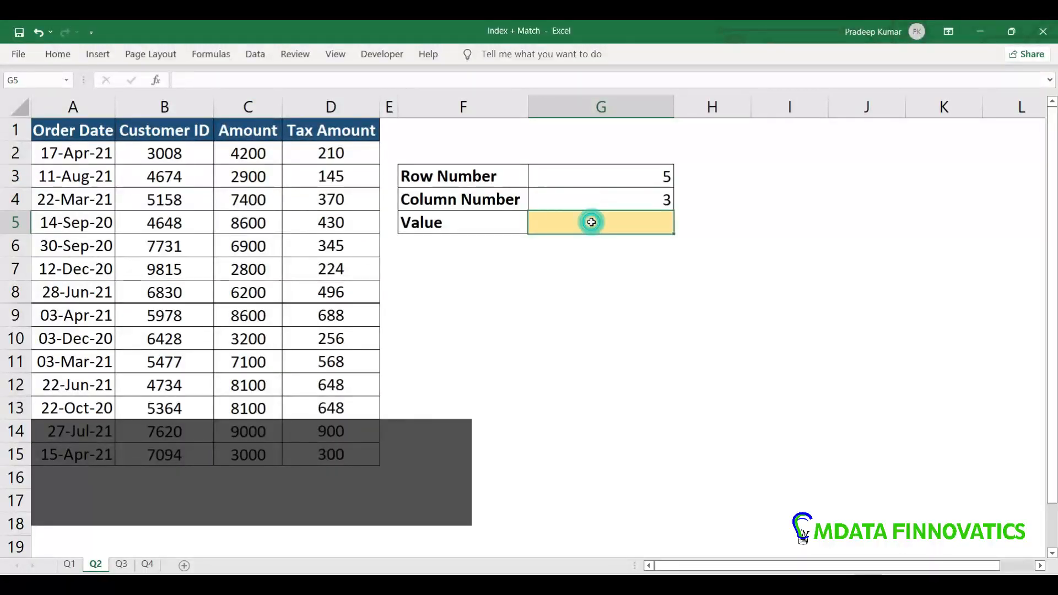
text(=ind)
key(Tab)
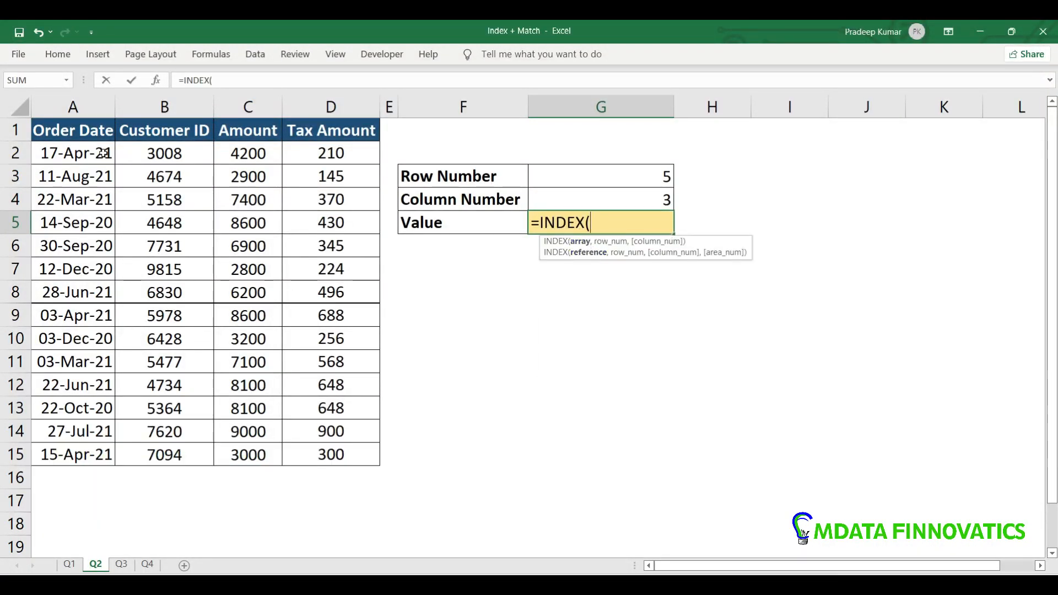
drag(94, 153, 334, 450)
text(,)
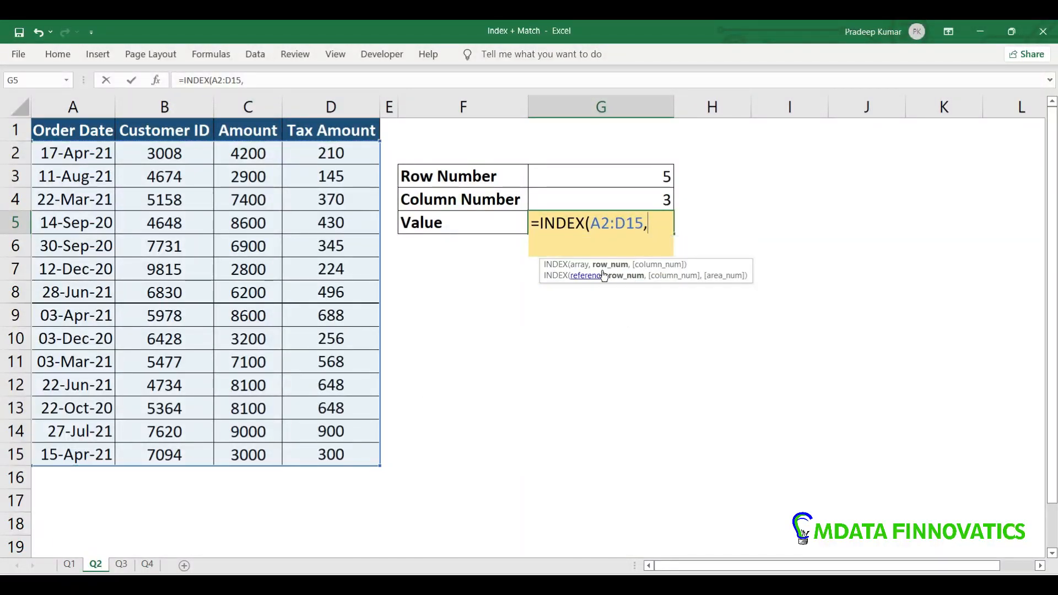
click(608, 174)
text(,)
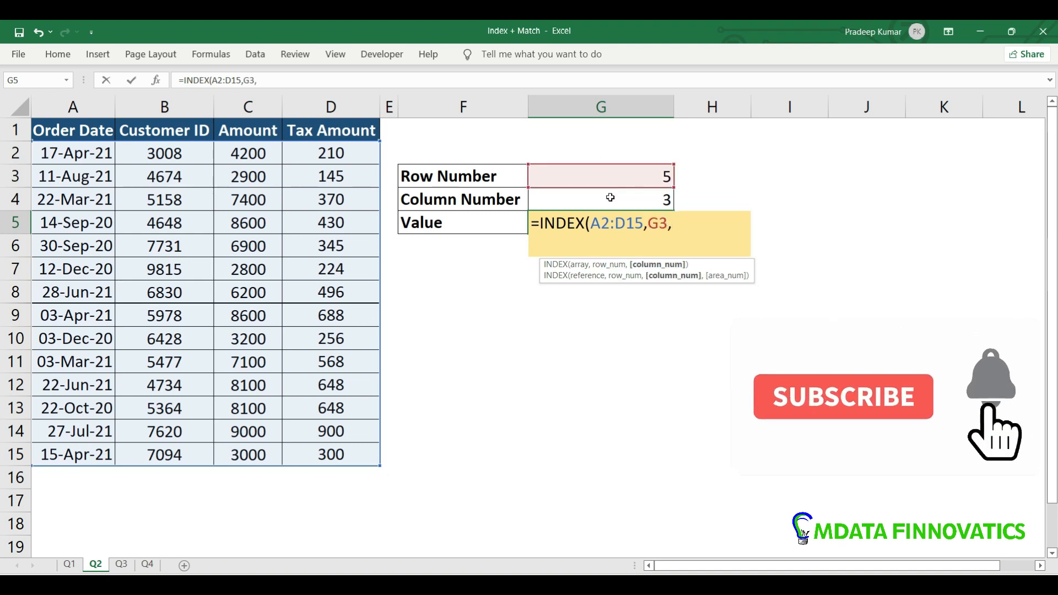
click(610, 199)
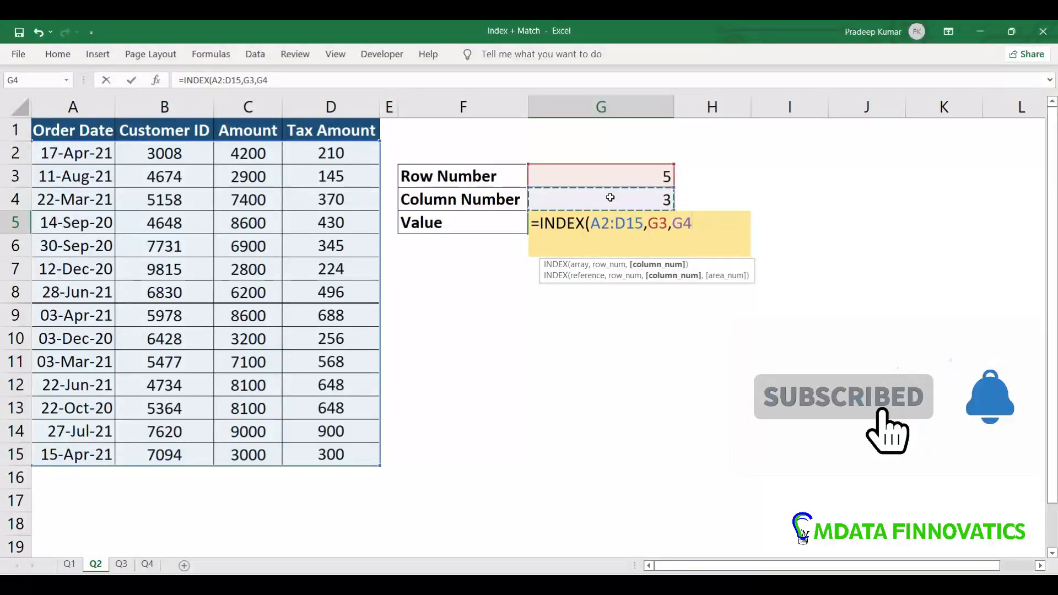
text())
key(Return)
Check the indexed data range A2:D15 and switch to the Q3 sheet
click(96, 155)
drag(96, 155, 325, 454)
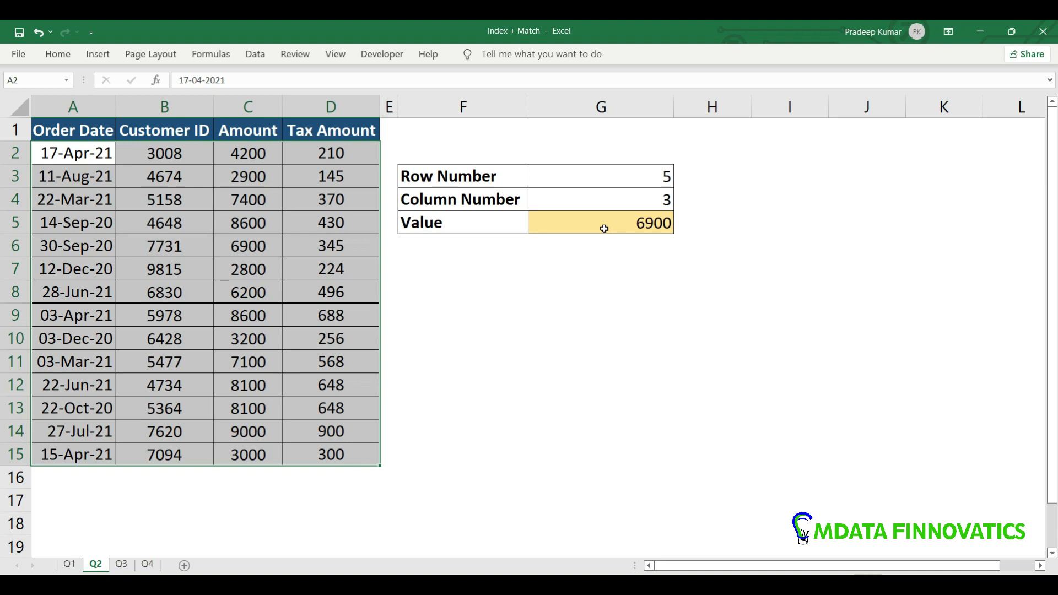
click(122, 565)
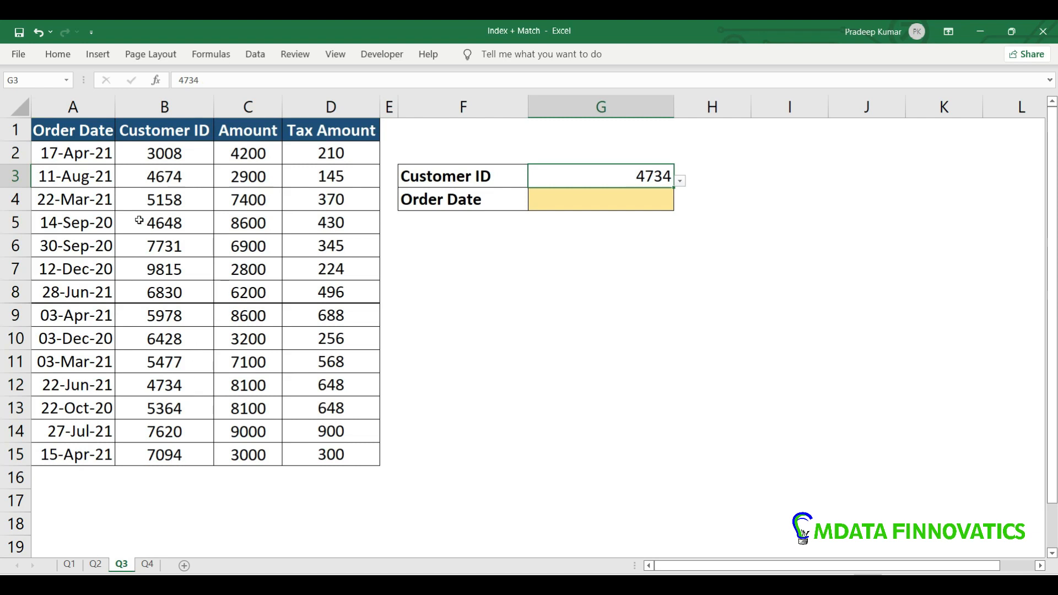
Review the customer ID in G3, the empty order date cell G4 and the Order Date column of the table
click(542, 197)
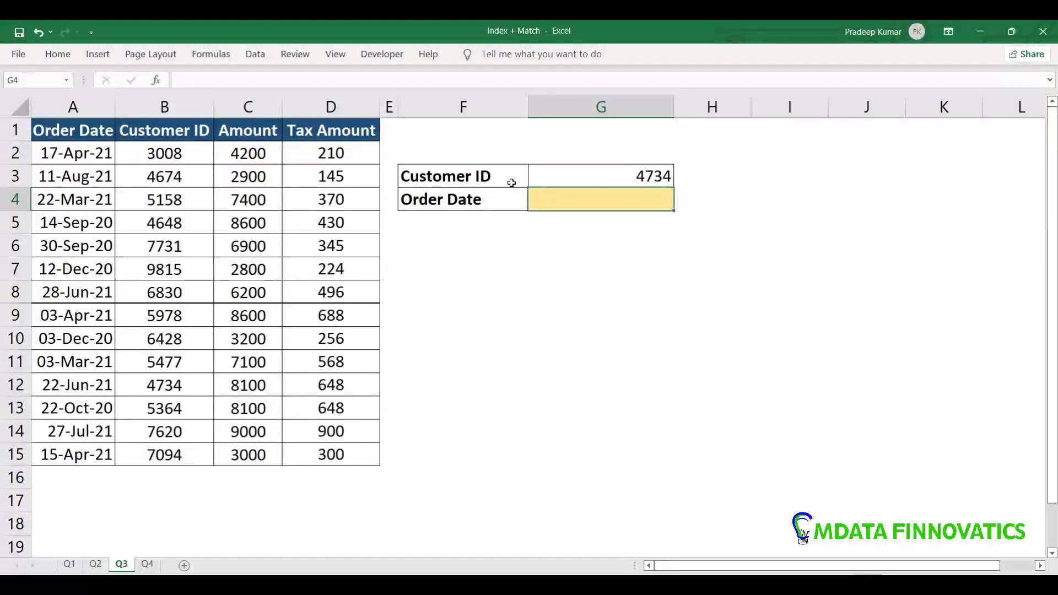
click(563, 178)
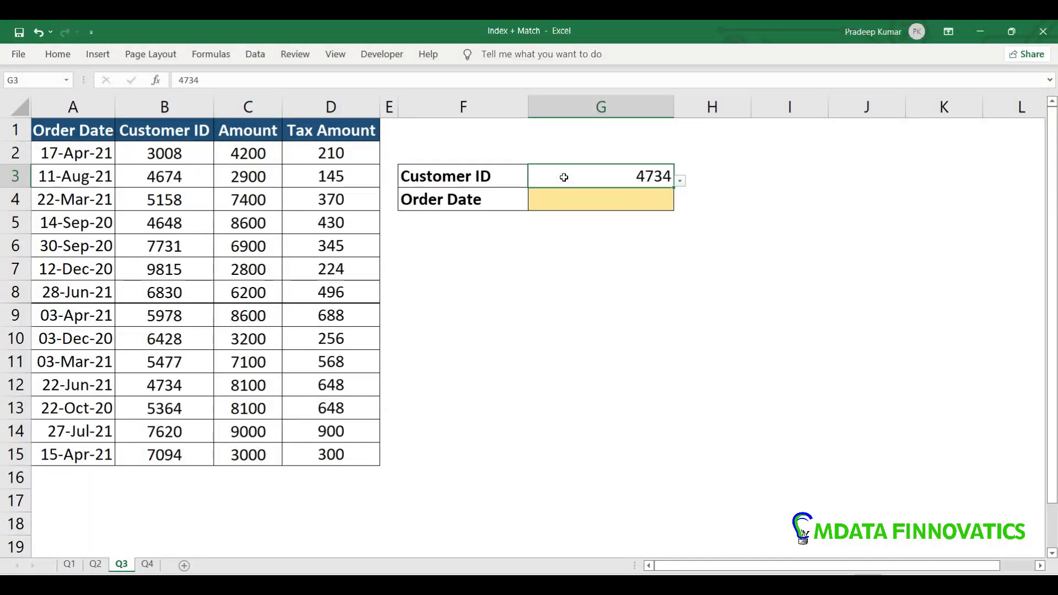
click(537, 200)
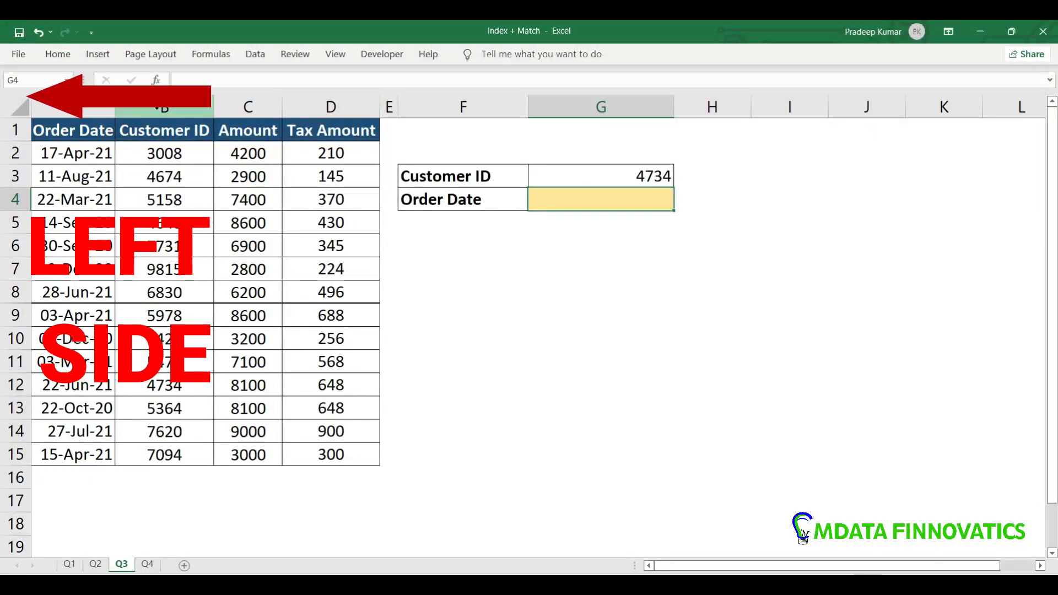
click(58, 107)
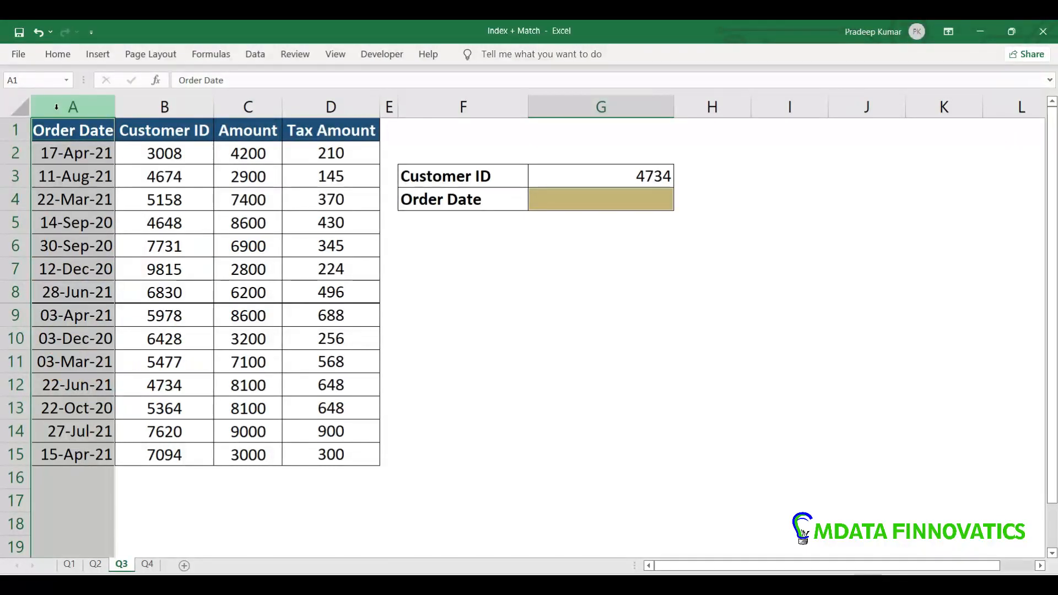
Enter =INDEX(A2:D15,11,1) in G4 to return the order date from the table's eleventh row
click(557, 198)
text(=ind)
key(Tab)
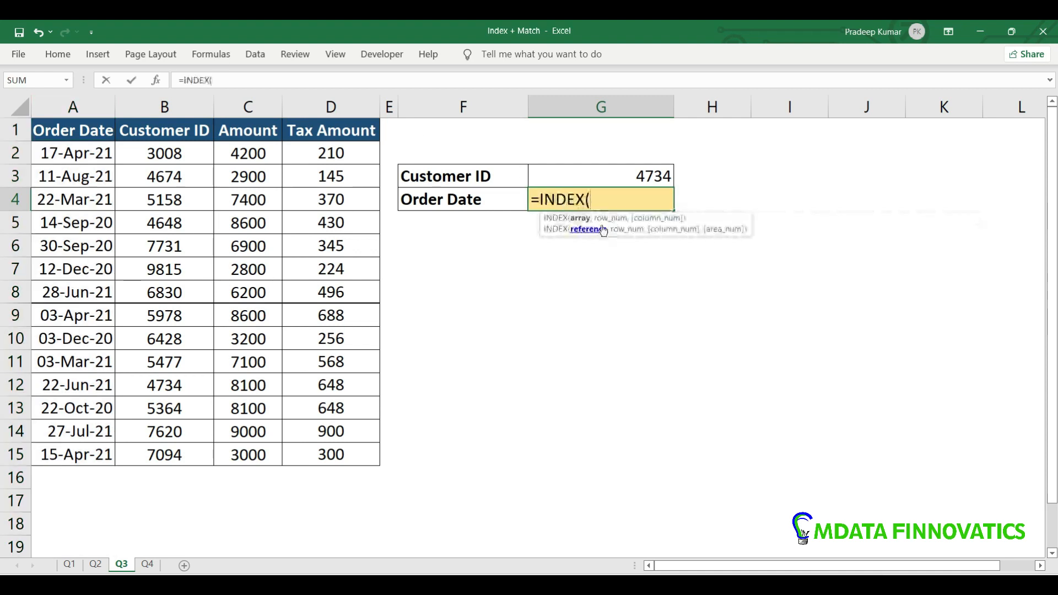
drag(86, 154, 352, 455)
text(,)
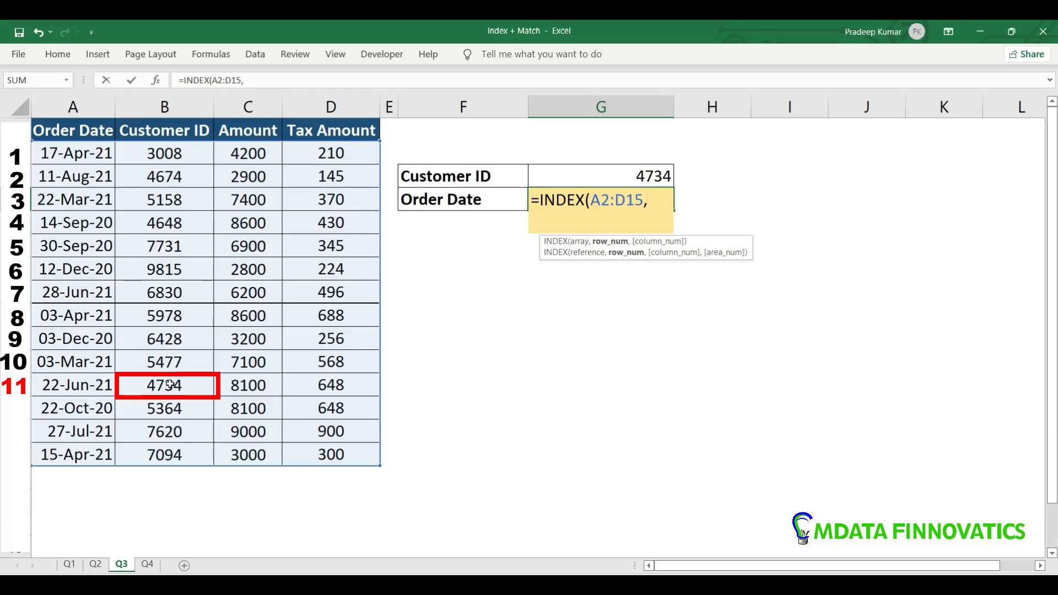
text(11,)
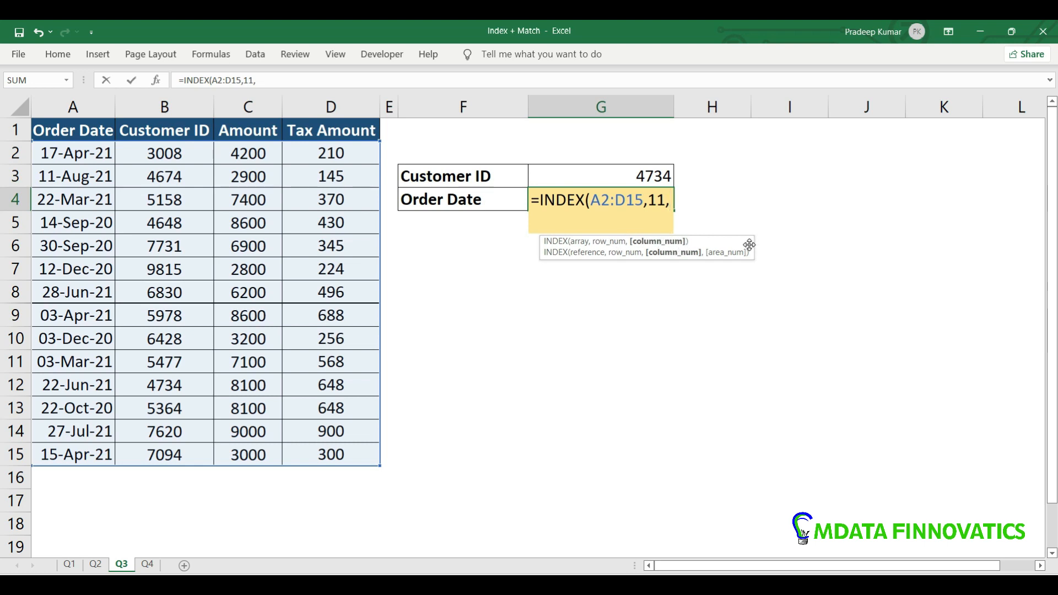
text(1))
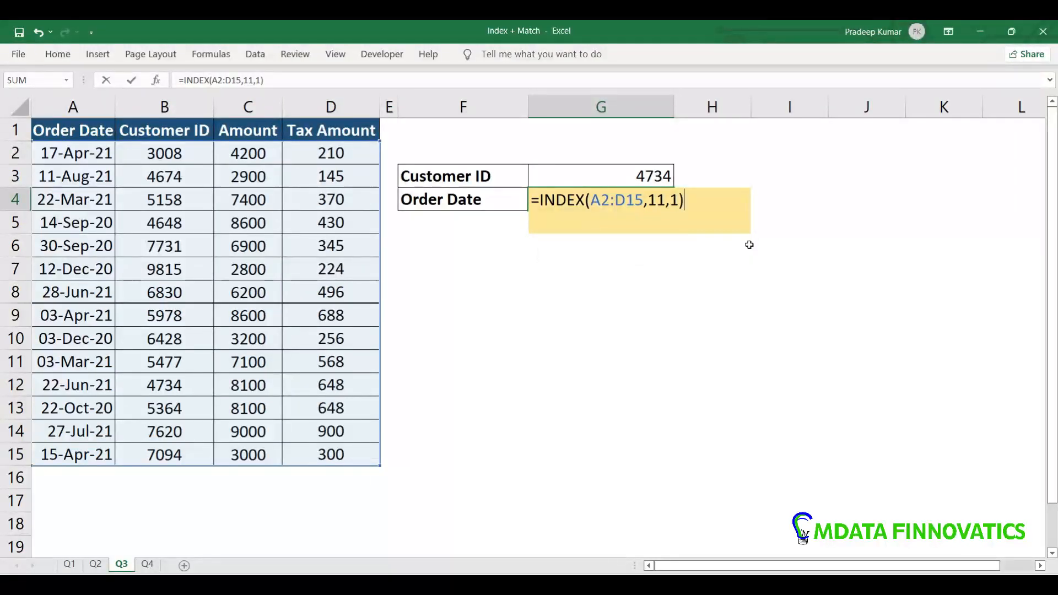
key(Return)
key(Up)
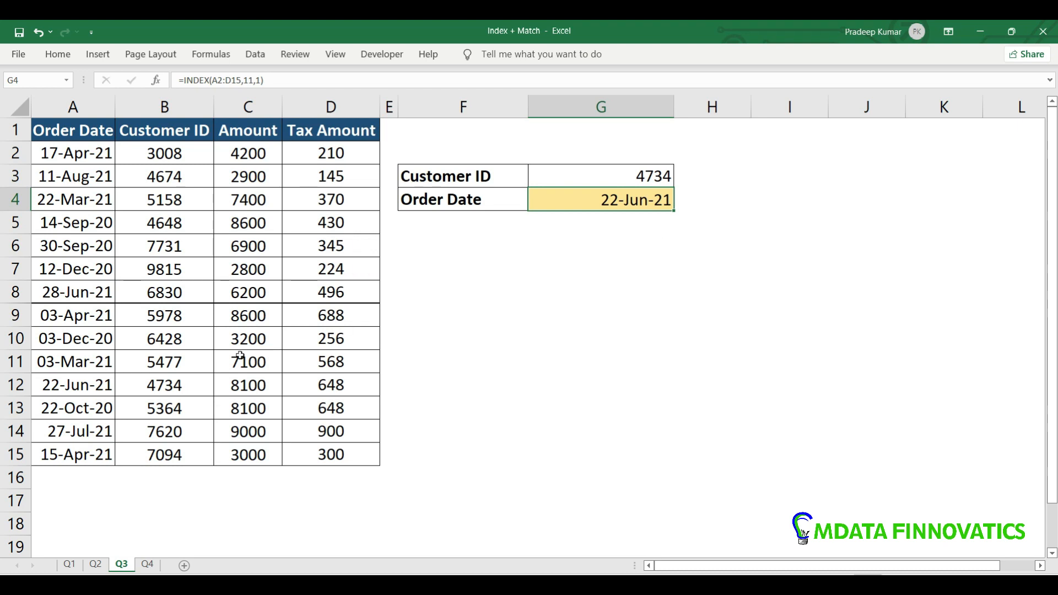
Compare the order in A12:D12 with the arguments of the INDEX formula in G4
drag(317, 381, 33, 384)
double_click(566, 201)
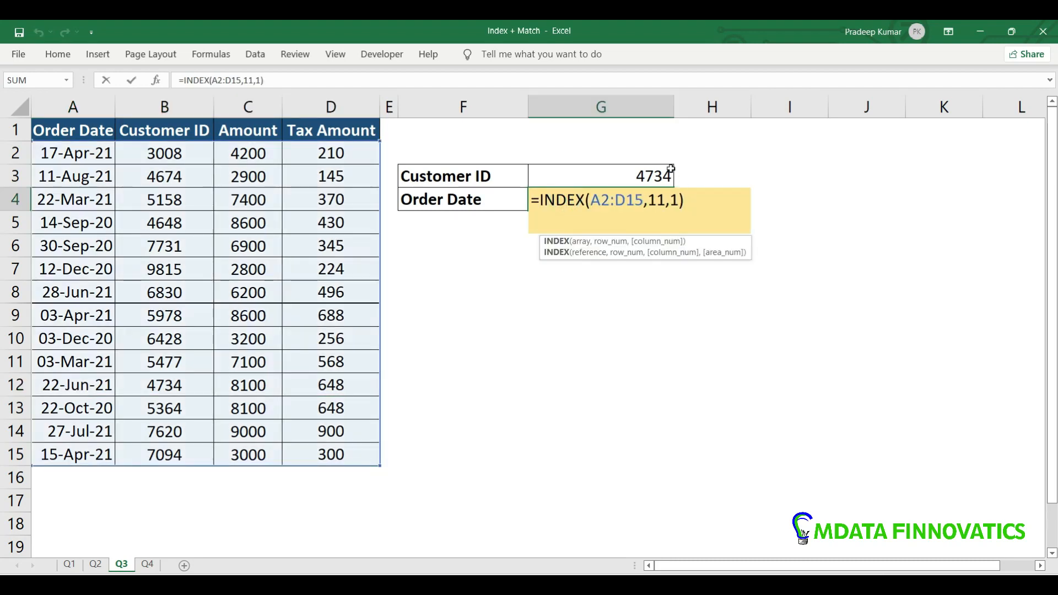
key(ctrl+Return)
Set G3 to the customer ID listed in row 10 and check the order date in G4
click(637, 174)
click(681, 182)
click(597, 229)
click(642, 203)
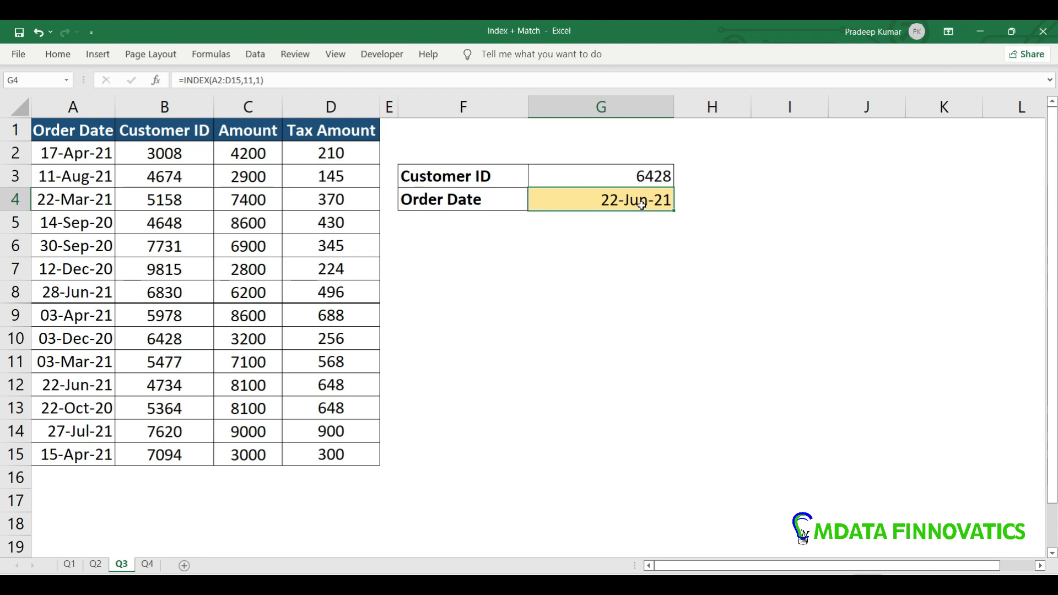
Replace the hardcoded row number in G4's formula with MATCH, giving =INDEX(A2:D15,MATCH(G3,B2:B15,0),1)
key(F2)
double_click(648, 199)
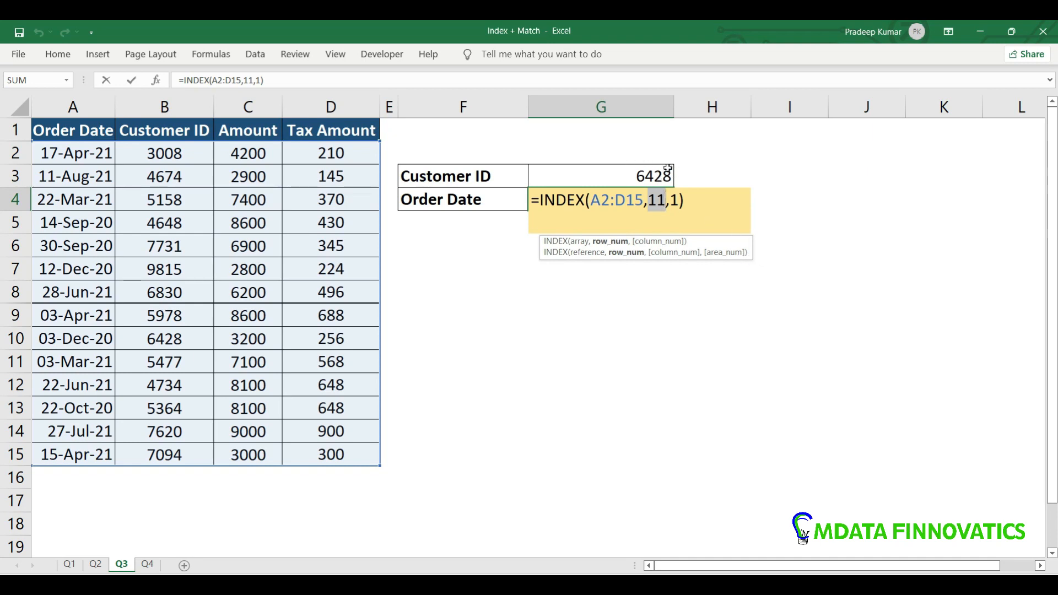
key(BackSpace)
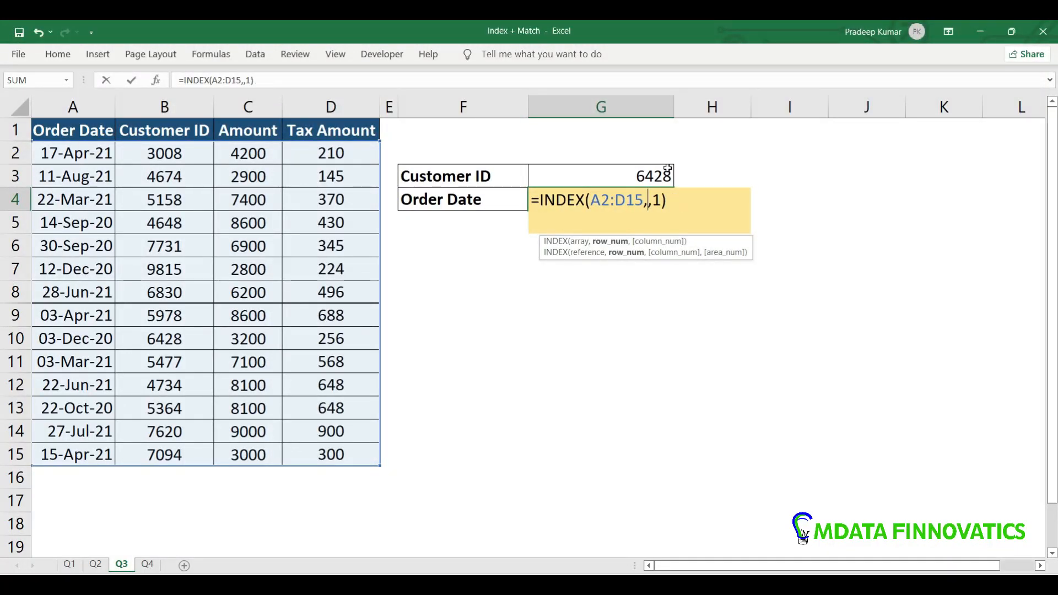
text(mat)
key(Tab)
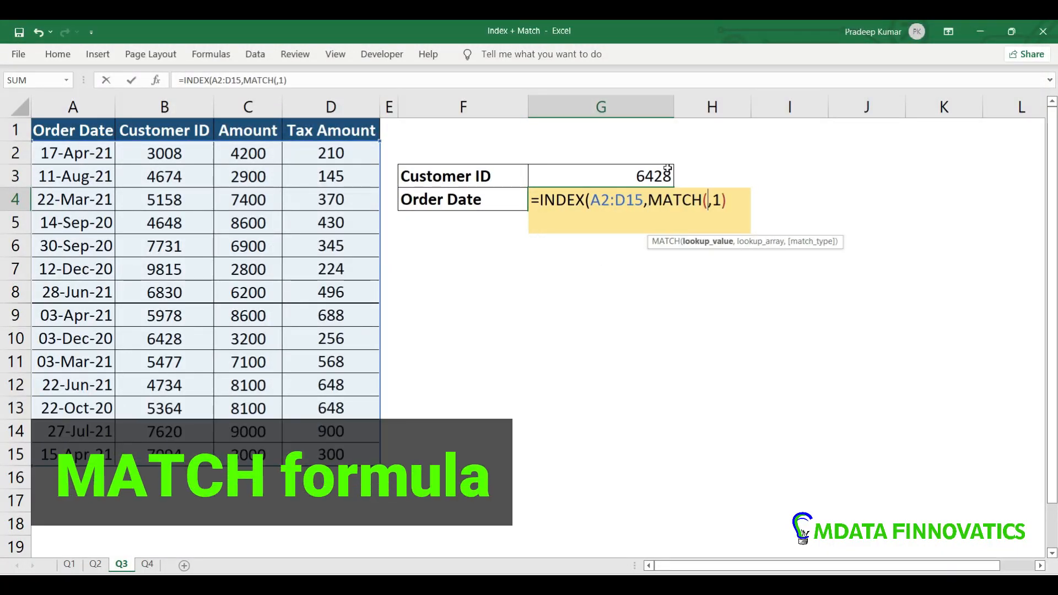
text(G)
key(BackSpace)
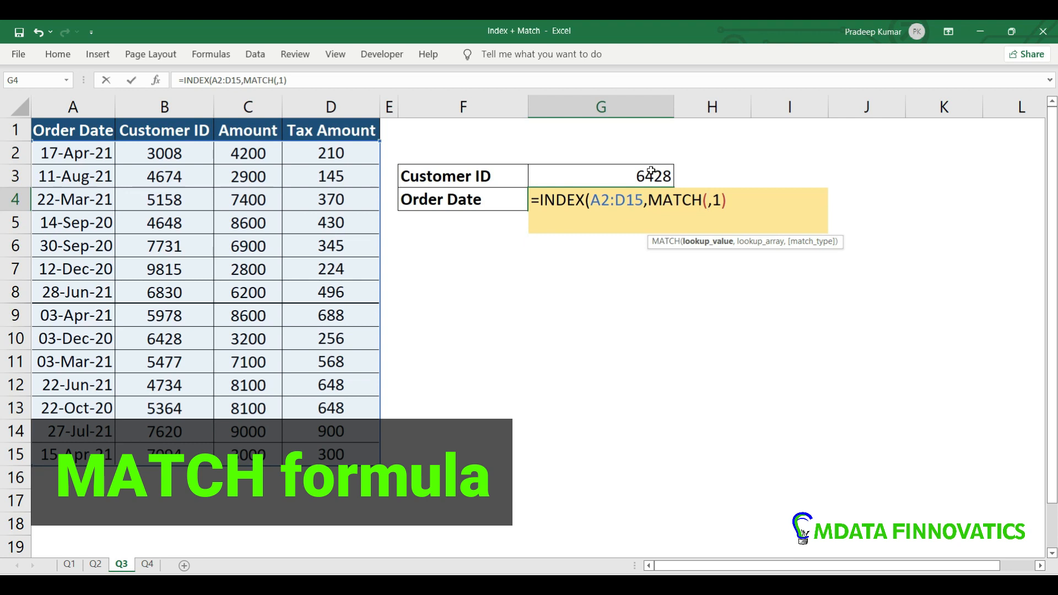
click(650, 170)
text(,)
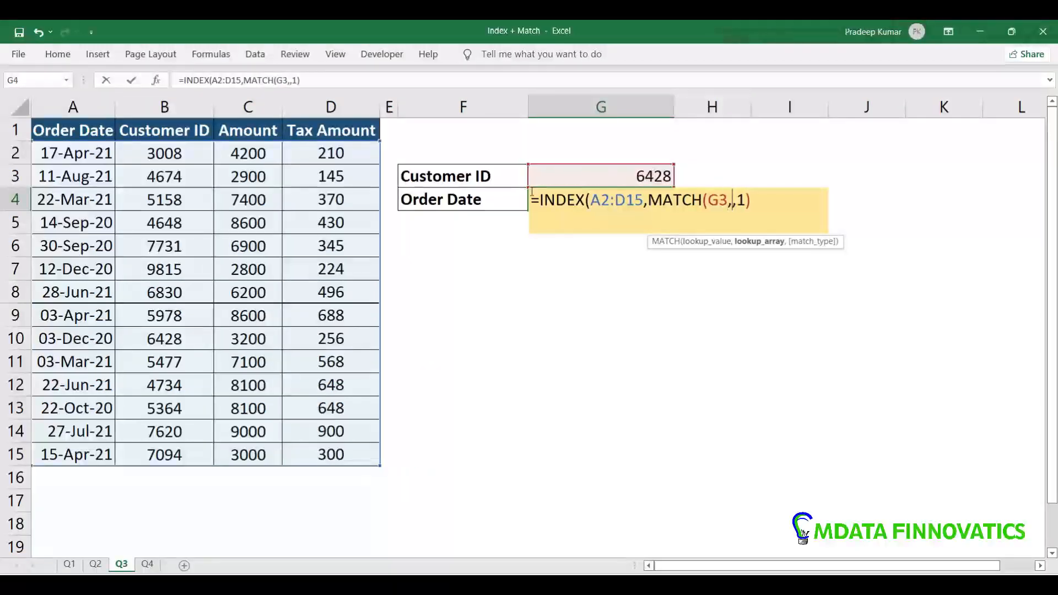
click(164, 149)
drag(173, 188, 182, 452)
text(,0)
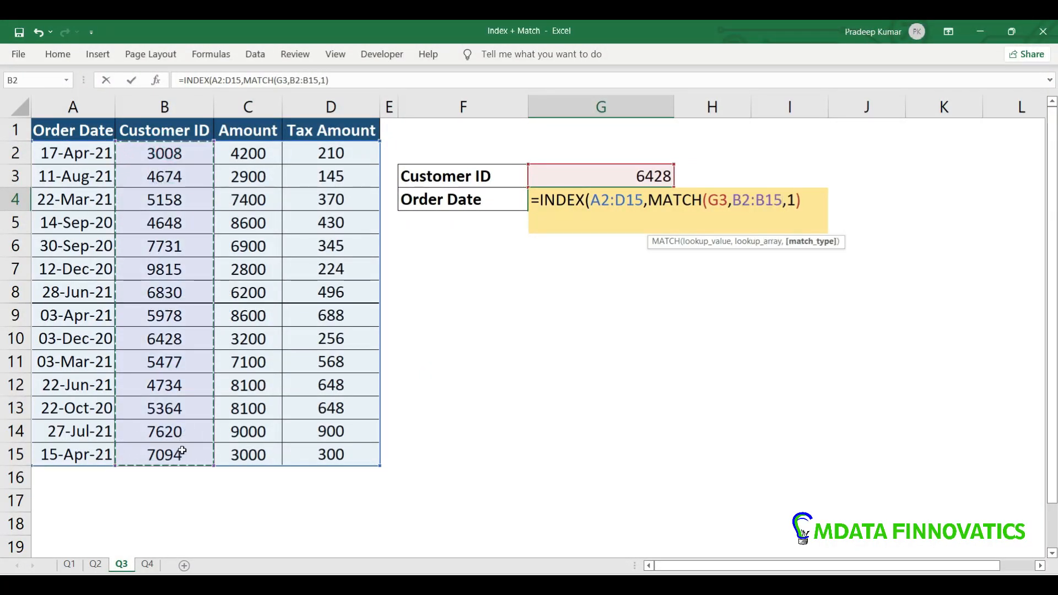
text(),)
key(ctrl+Return)
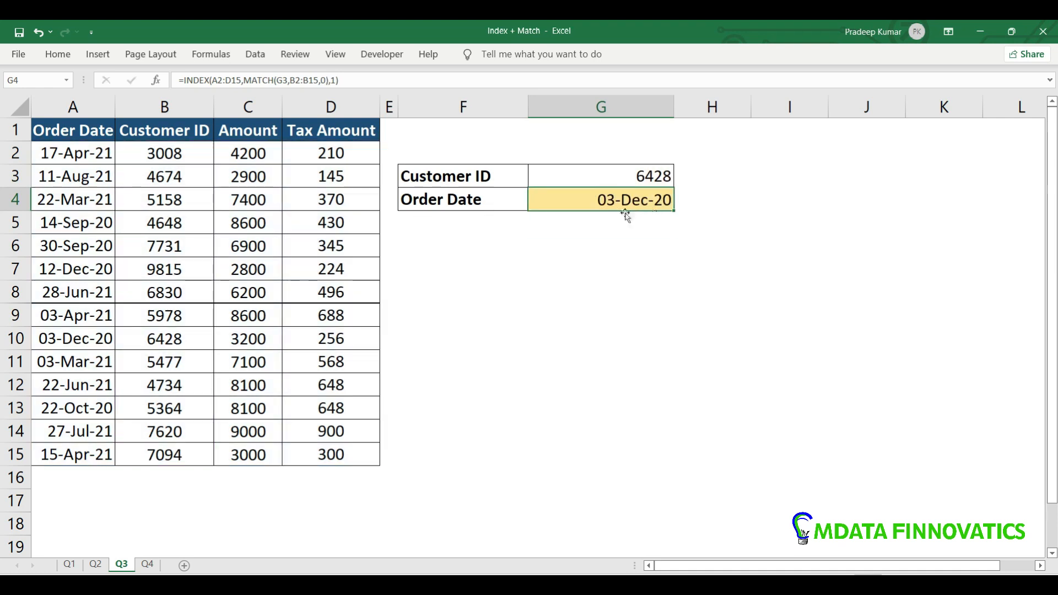
Check the returned date against row 10, and set G3 to the customer ID listed in row 14
click(164, 338)
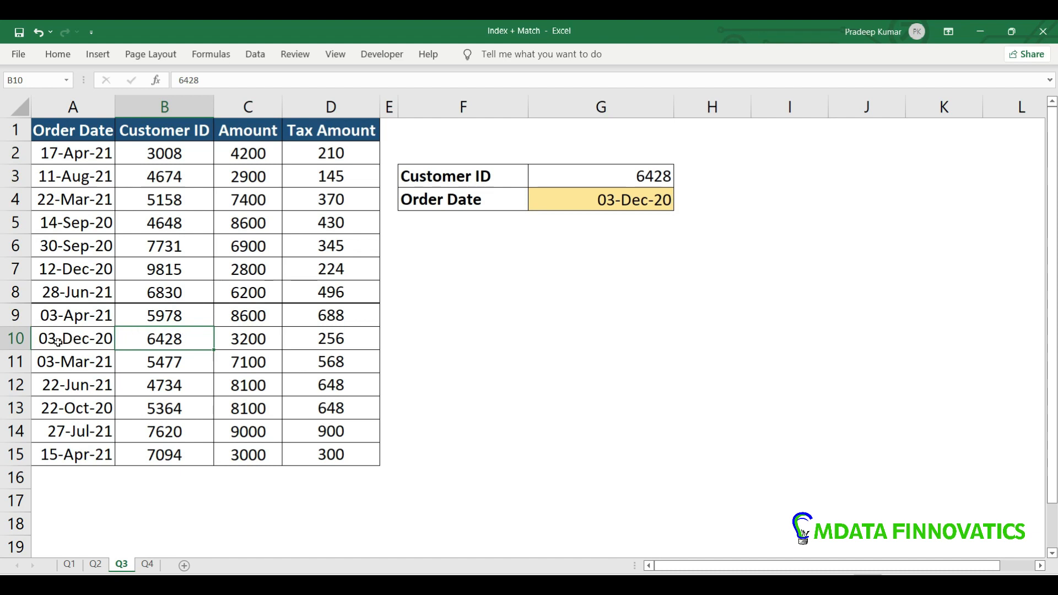
click(668, 178)
click(680, 181)
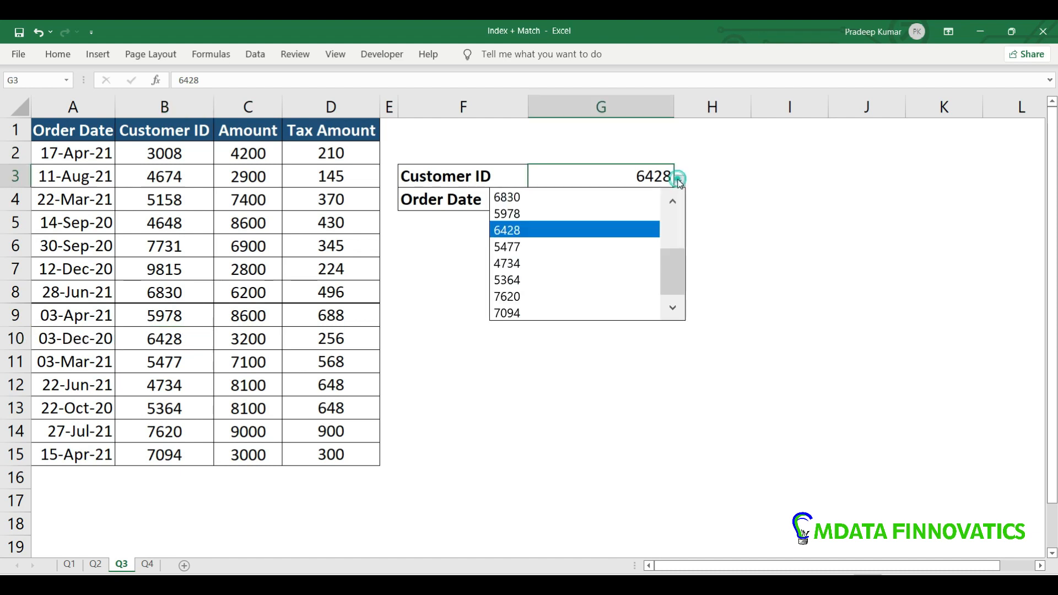
click(605, 291)
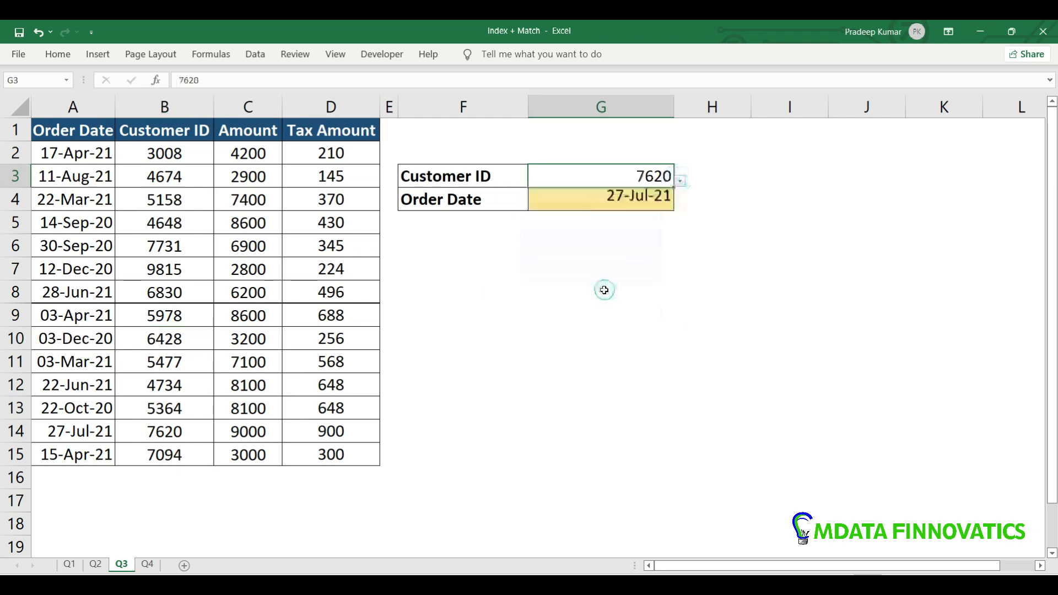
click(679, 181)
click(599, 297)
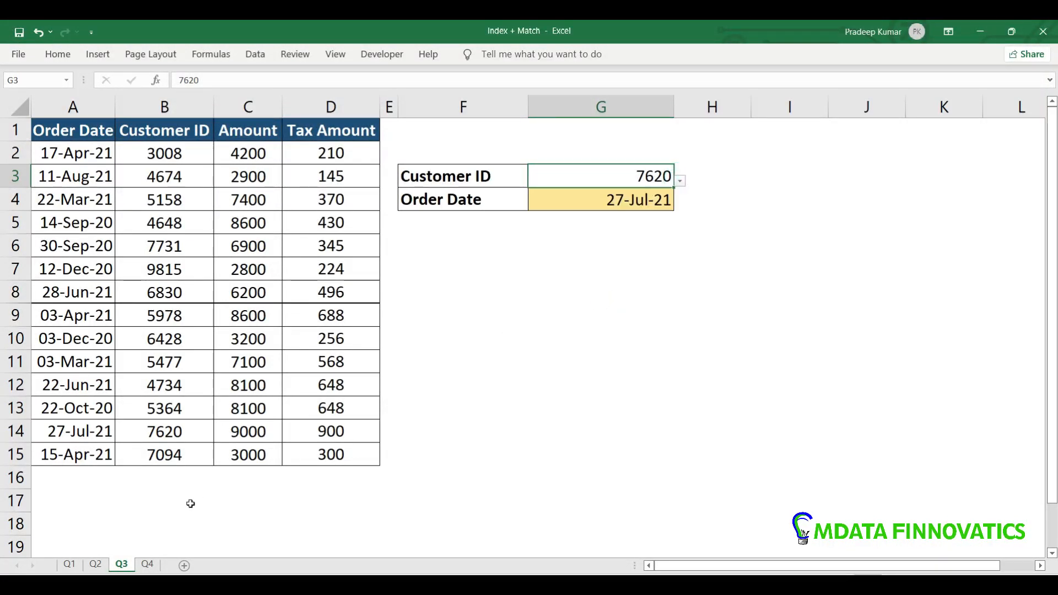
Switch to the Q4 sheet and review its region, month and year inputs in G3:G5
click(147, 565)
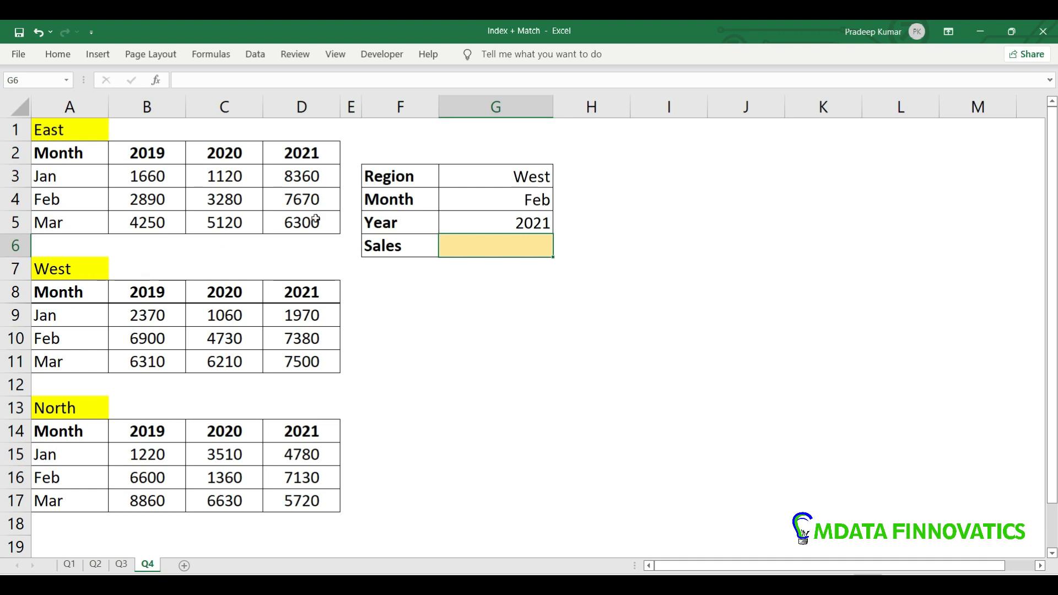
click(547, 175)
click(559, 181)
click(559, 182)
click(532, 203)
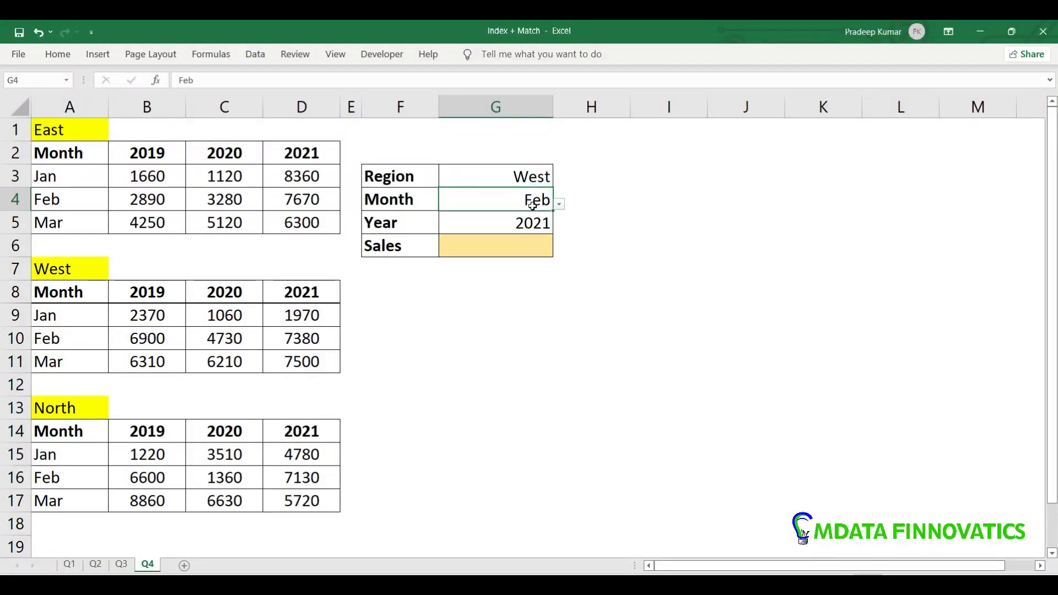
click(526, 222)
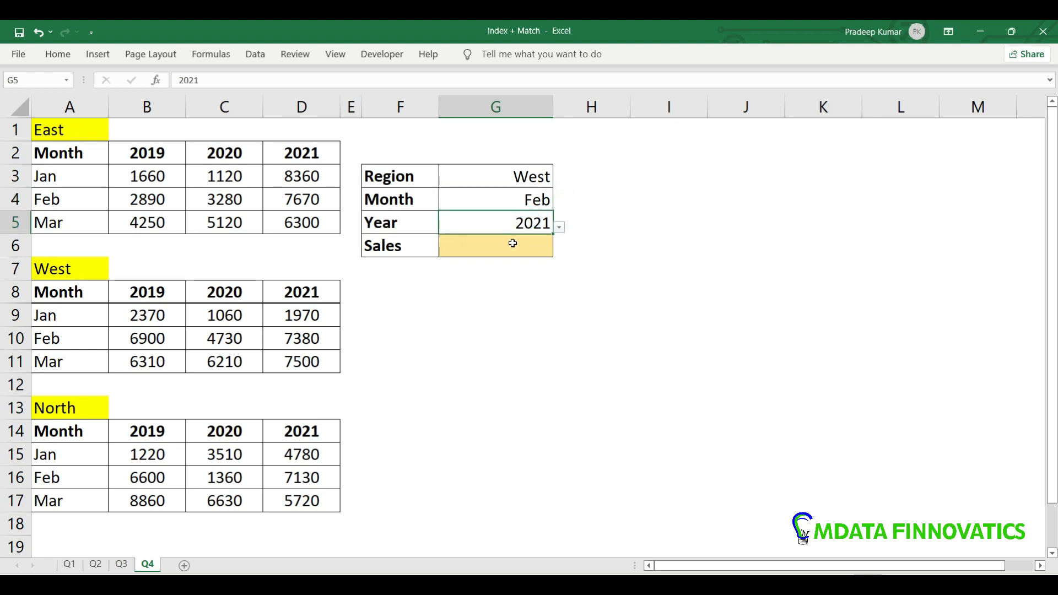
Start an INDEX formula in G6 with the three regional tables as its reference: (A2:D5,A8:D11,A14:D17)
click(513, 243)
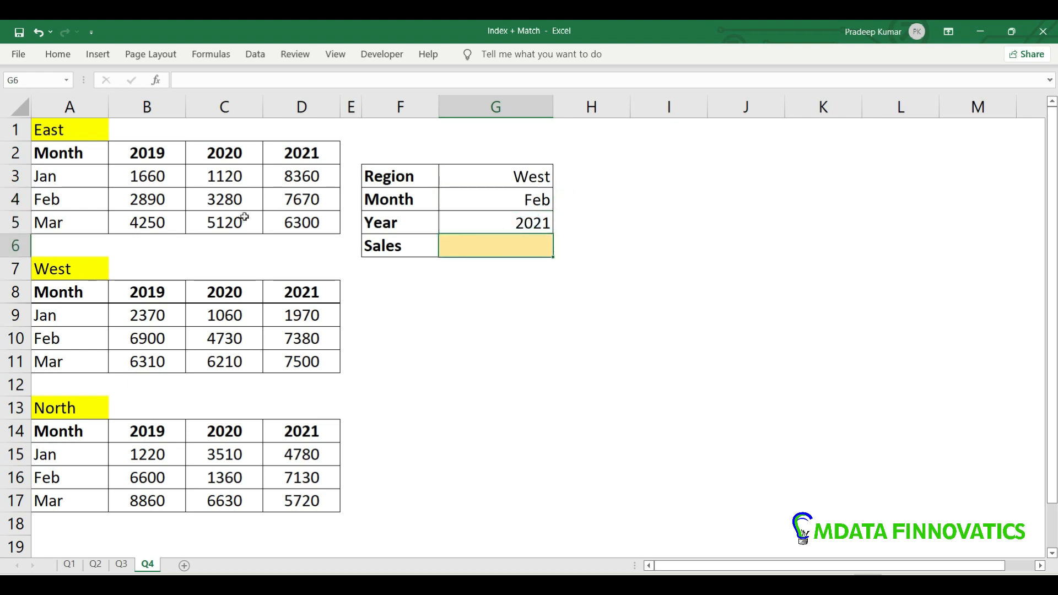
text(=index)
key(Tab)
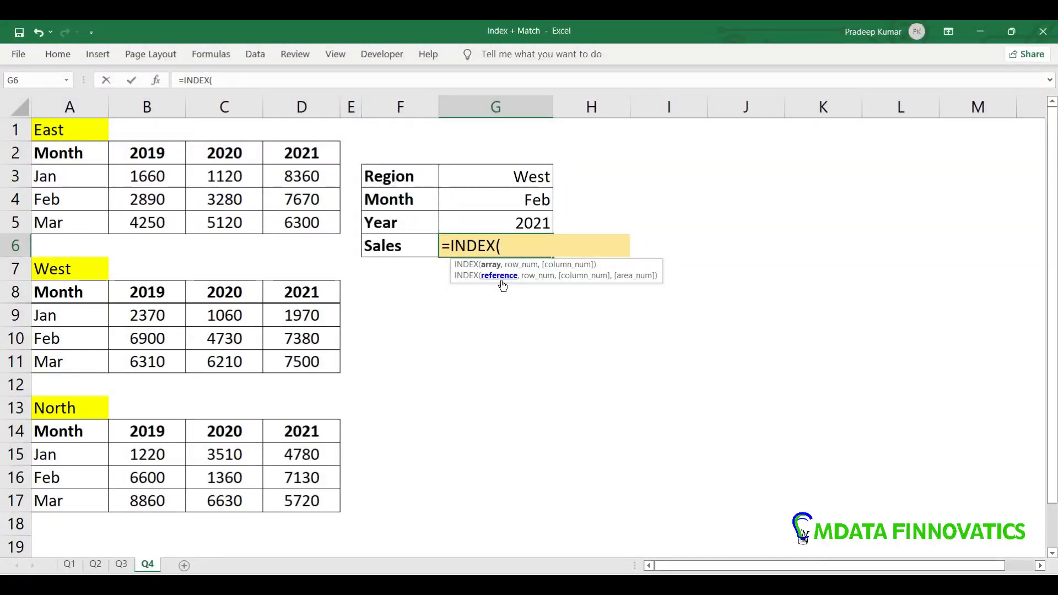
text(()
drag(83, 154, 287, 221)
text(,)
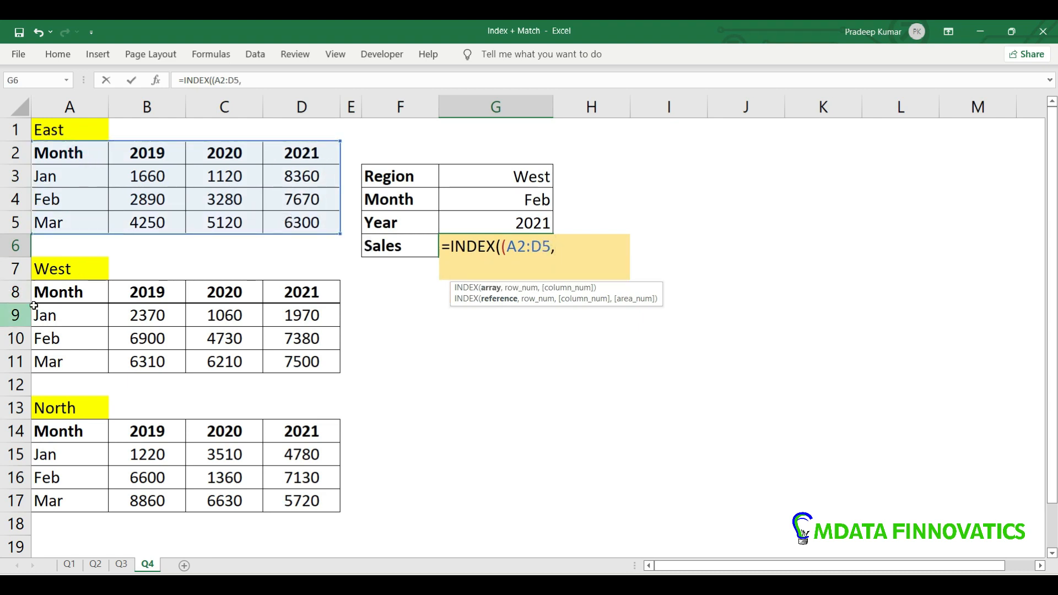
drag(61, 292, 316, 358)
text(,)
drag(61, 430, 288, 496)
text())
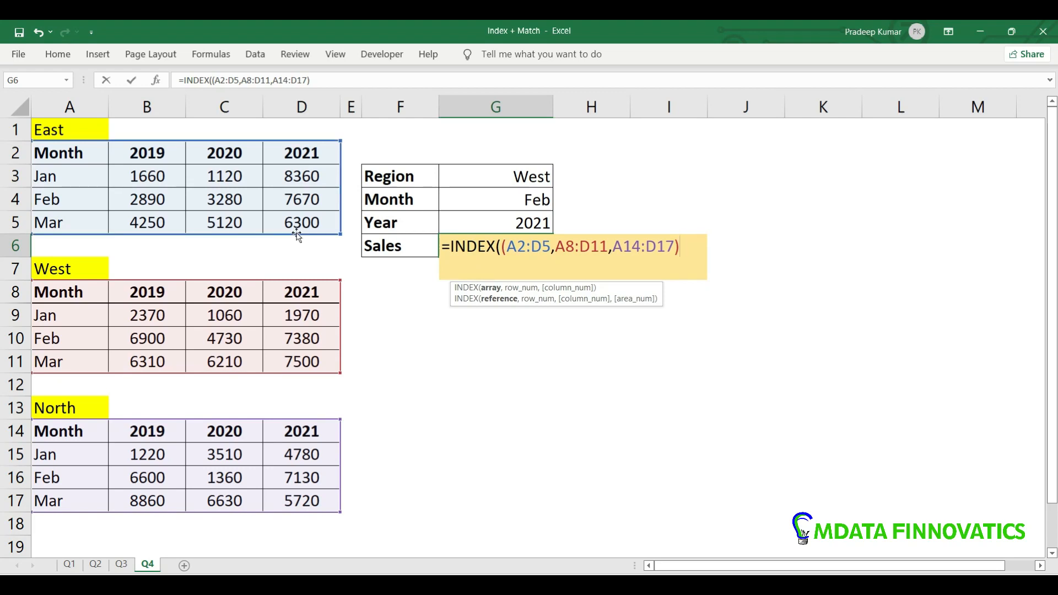
Complete the INDEX formula in G6 with row number 3, column number 4 and area number 2
text(,)
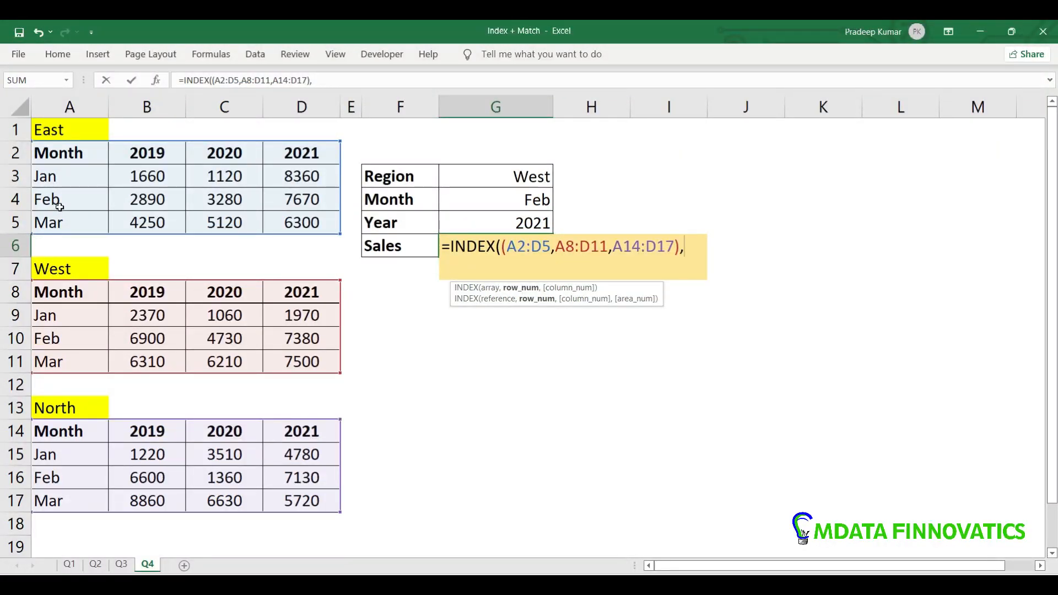
text(3,)
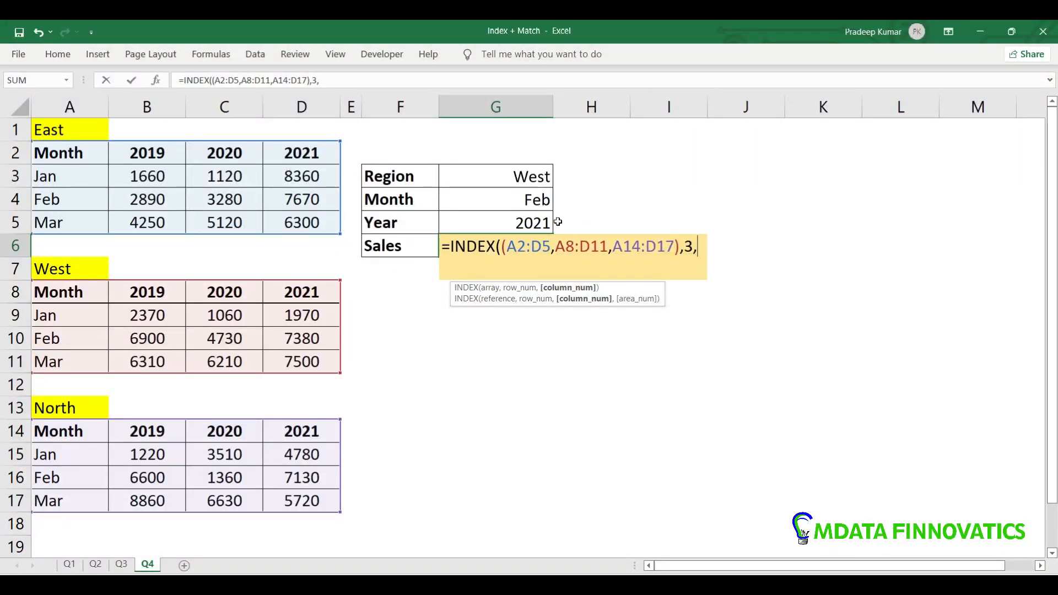
text(4)
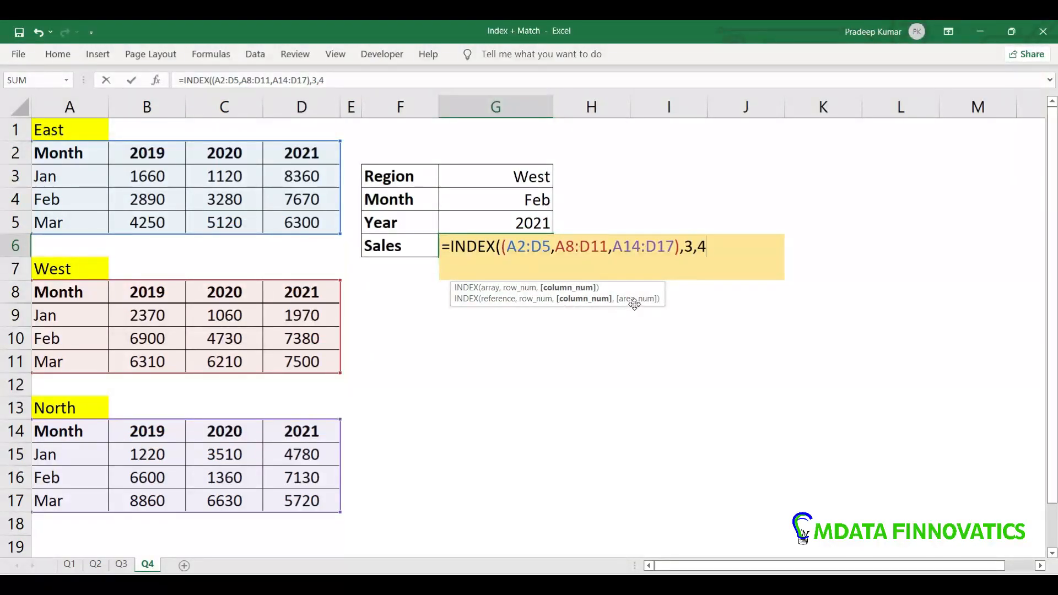
text(,)
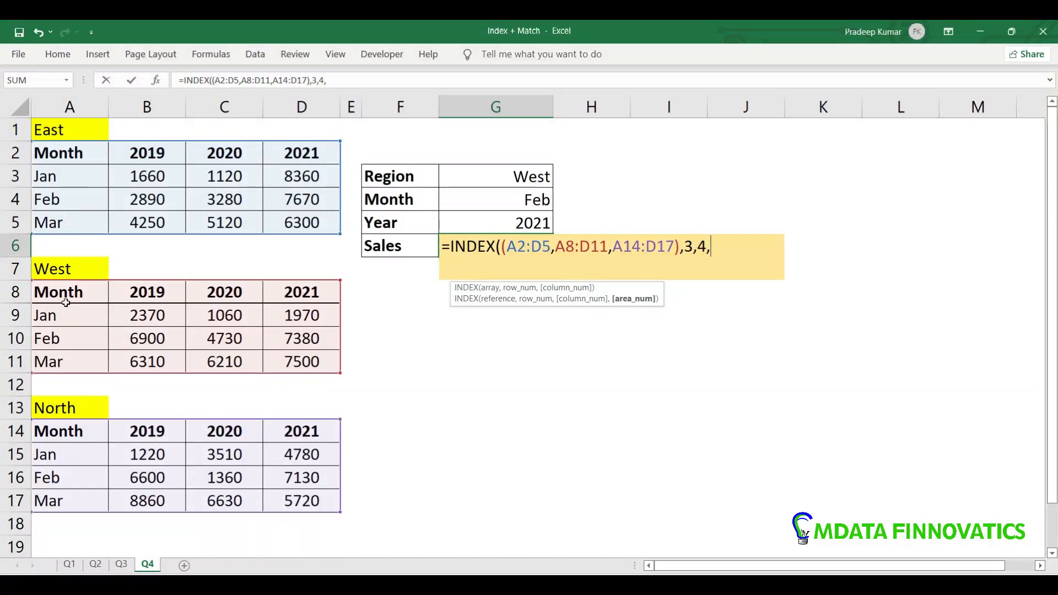
text(2)
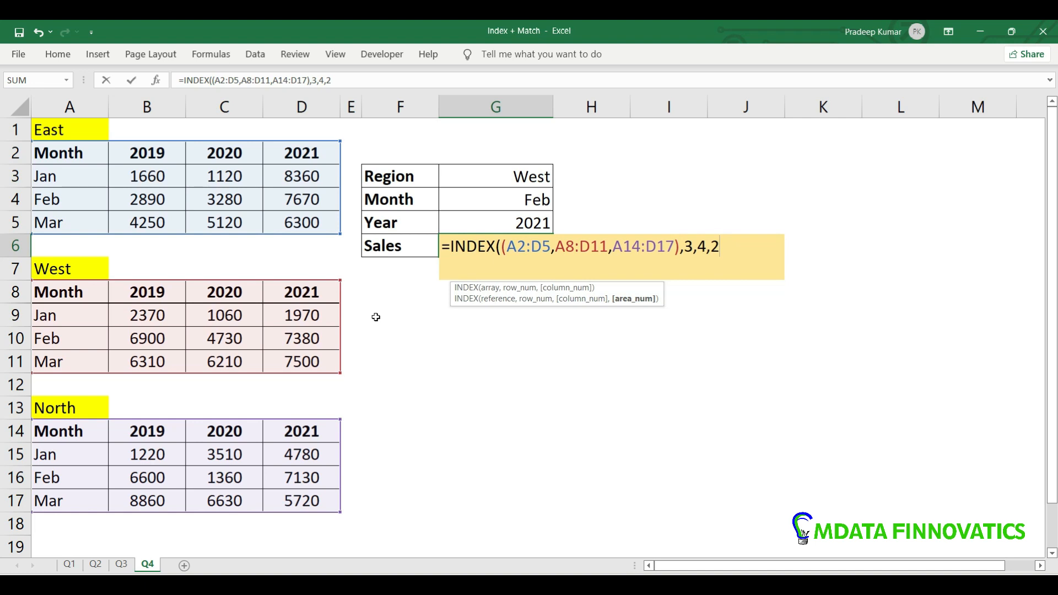
text())
key(Return)
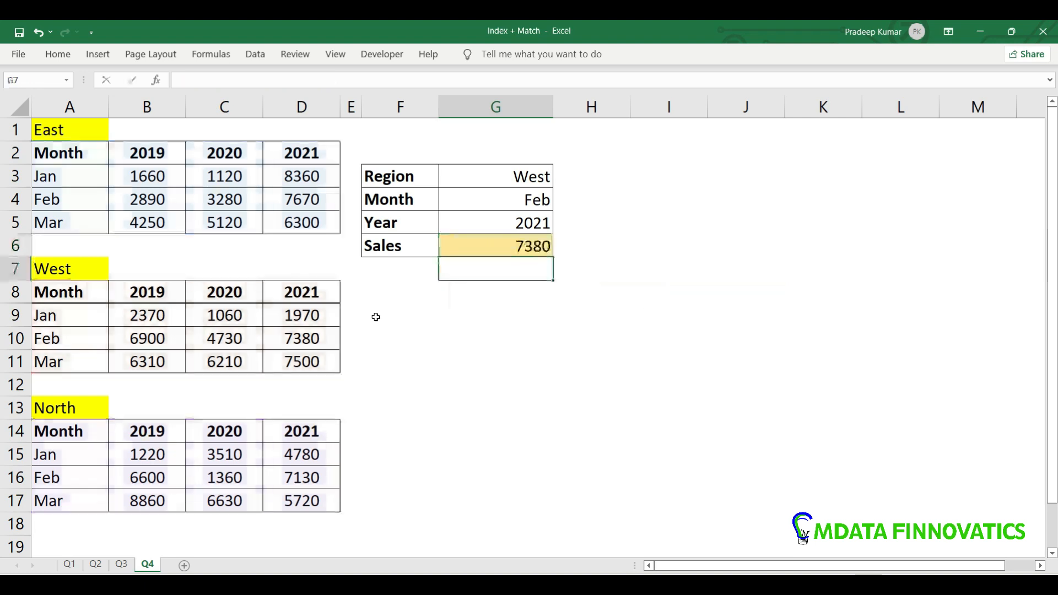
Check the G6 sales result against the Feb row and 2021 column of the West table, and inspect its INDEX formula
click(539, 242)
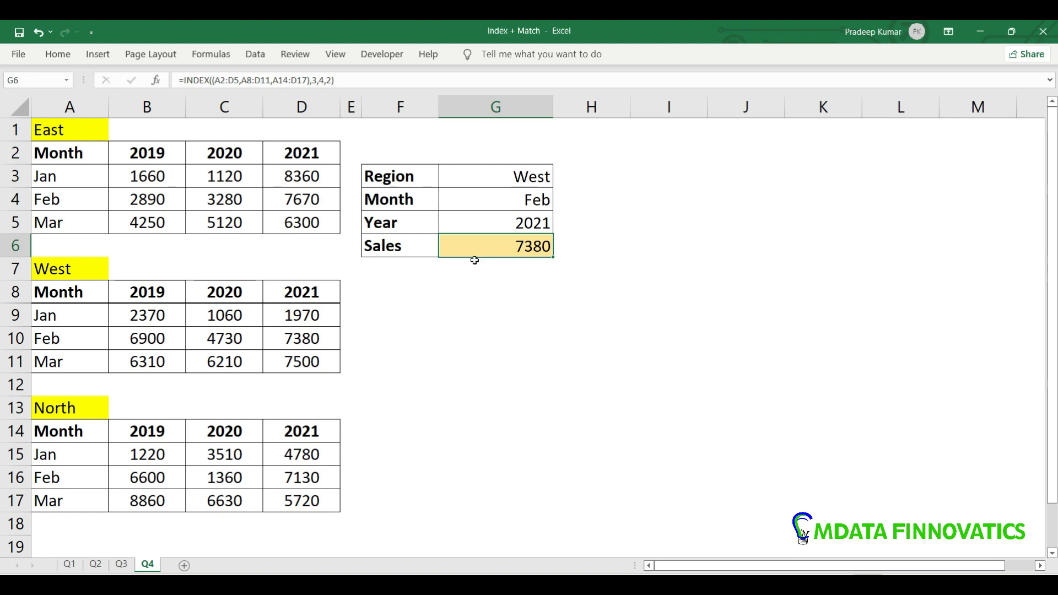
drag(67, 282, 325, 369)
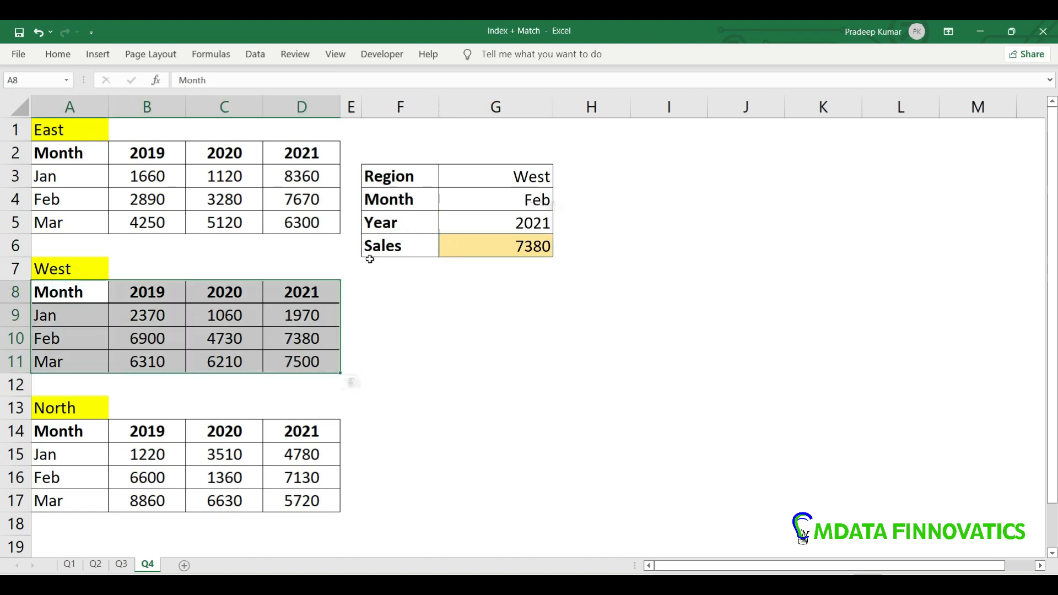
drag(99, 338, 330, 333)
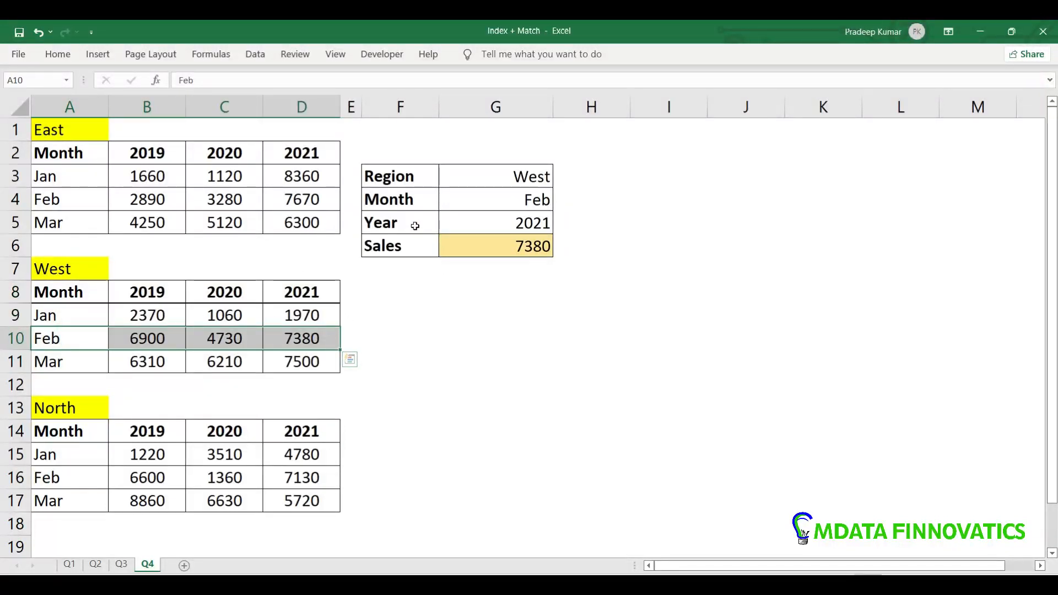
click(291, 332)
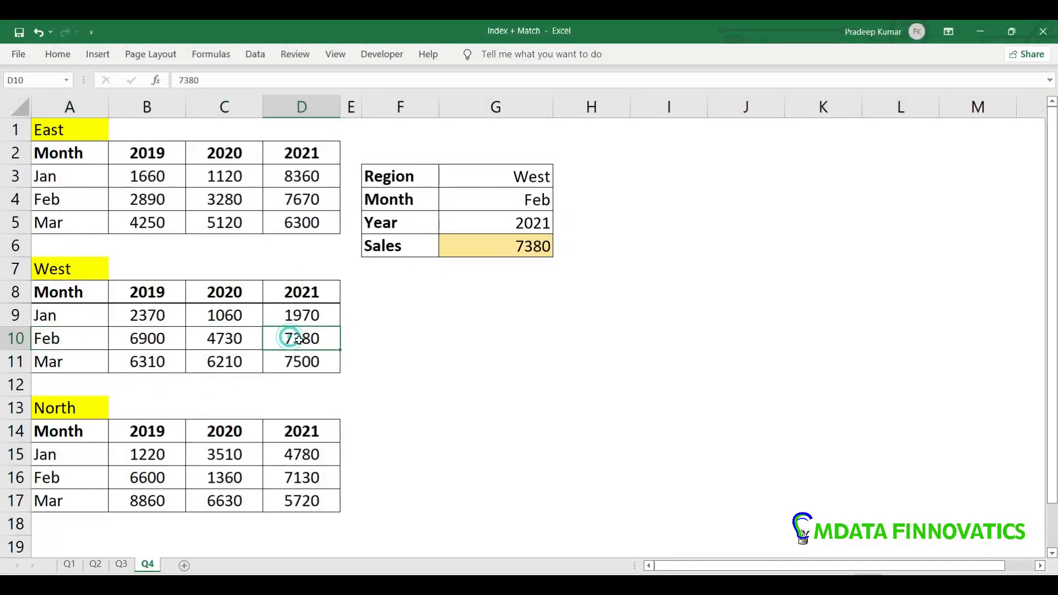
click(511, 250)
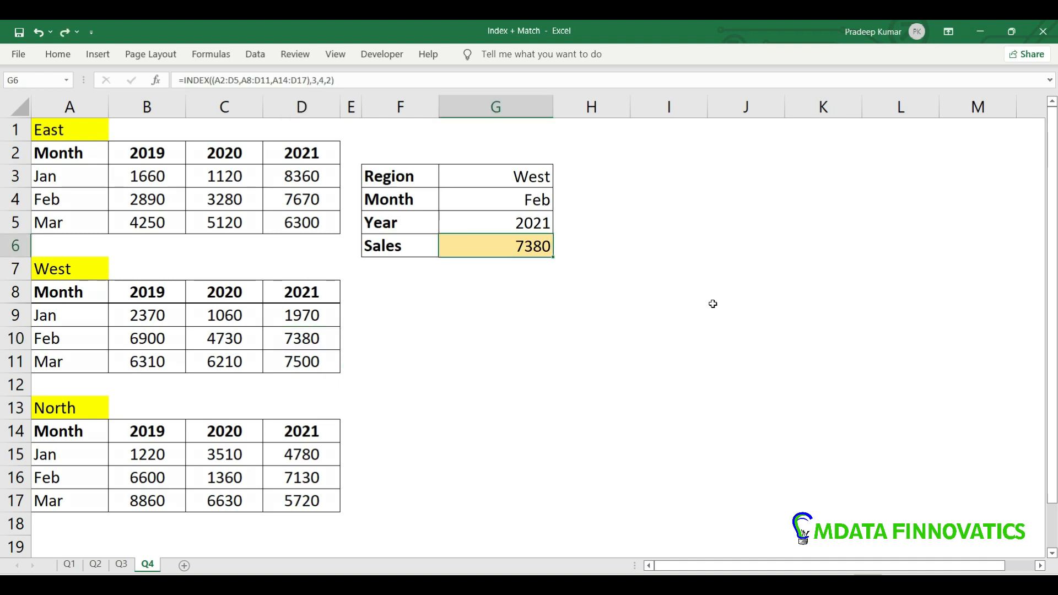
key(F2)
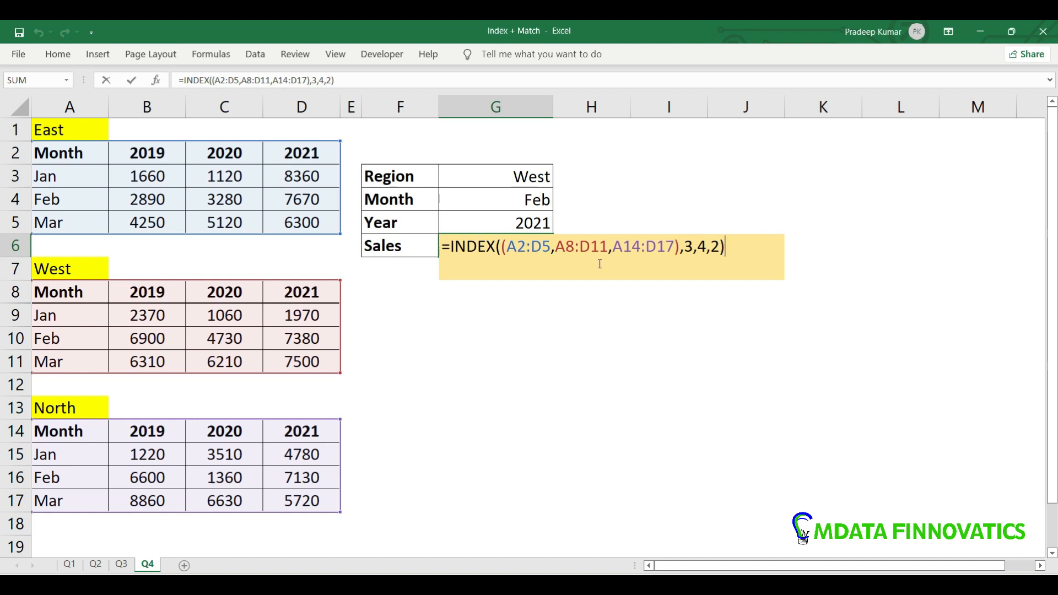
key(ctrl+Return)
Set the year in G5 to 2020 and compare the G6 sales result with the inputs in G3:G5
click(529, 222)
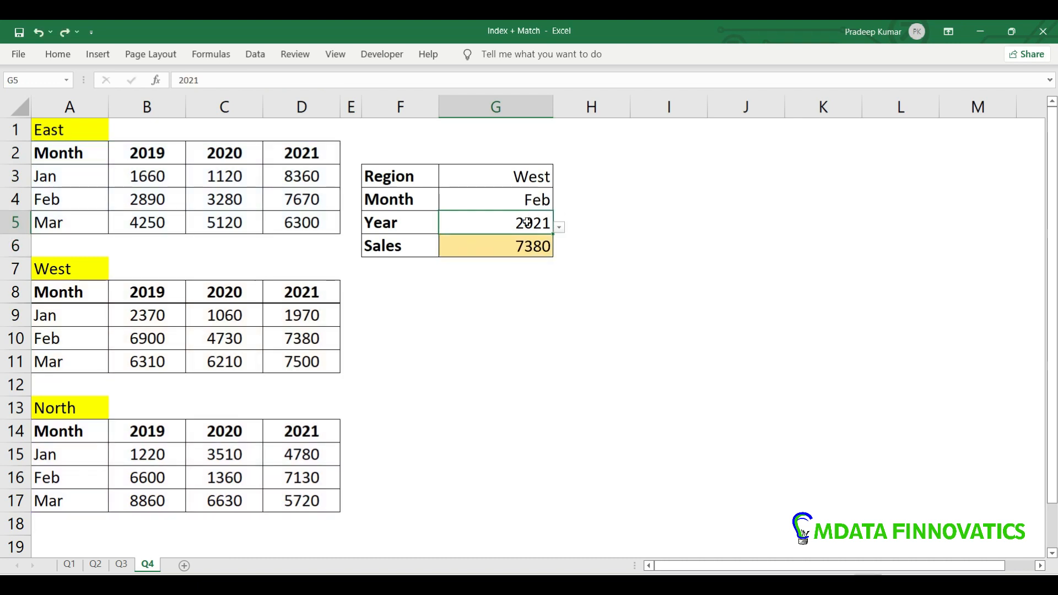
click(559, 226)
click(517, 260)
click(517, 245)
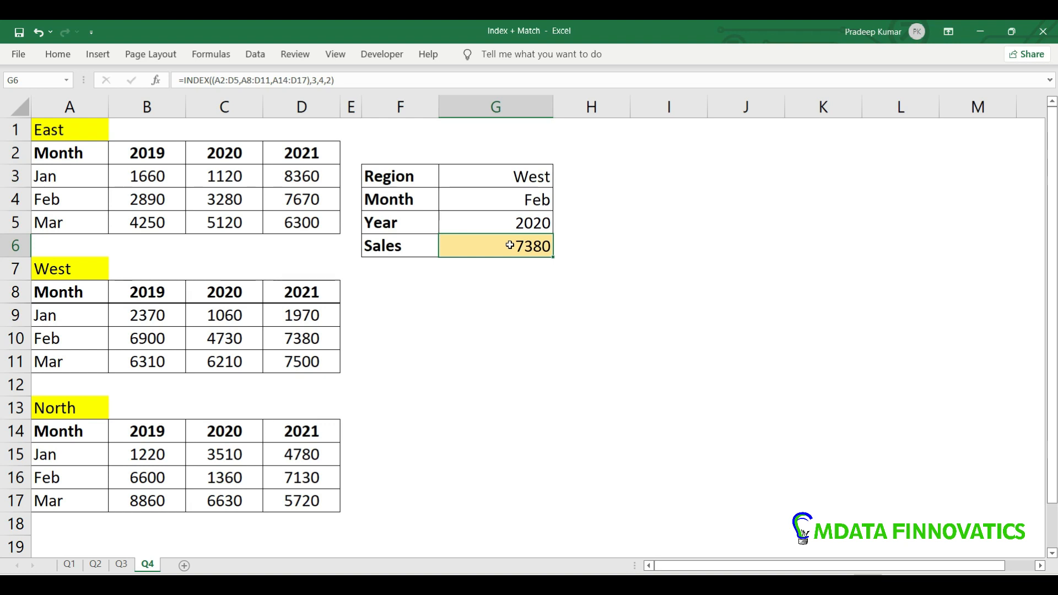
drag(521, 175, 523, 223)
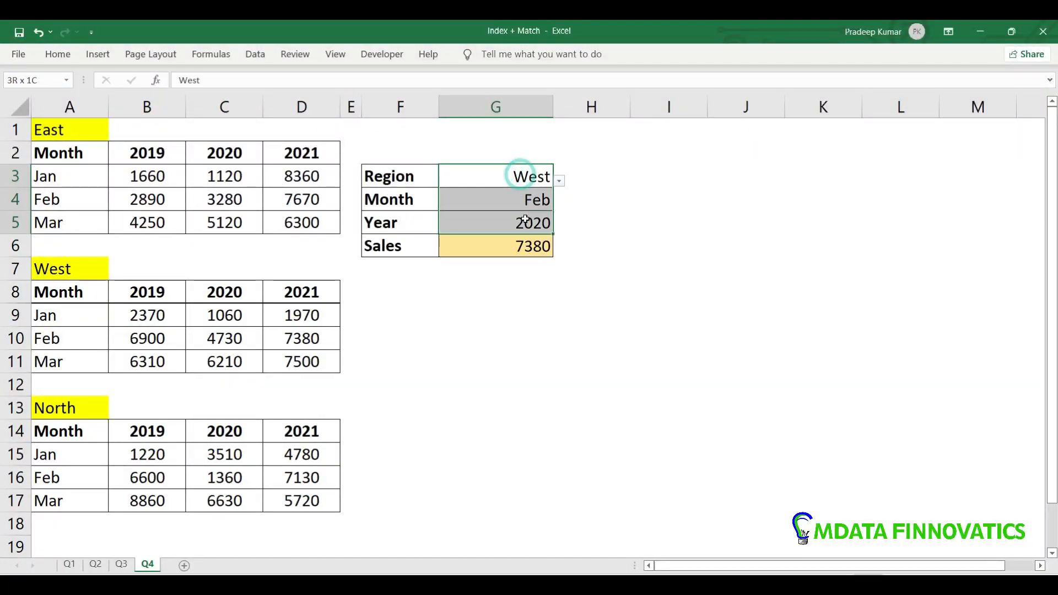
Replace the fixed row number in the G6 INDEX formula with MATCH(G4,A2:A5,0)
double_click(507, 243)
click(508, 246)
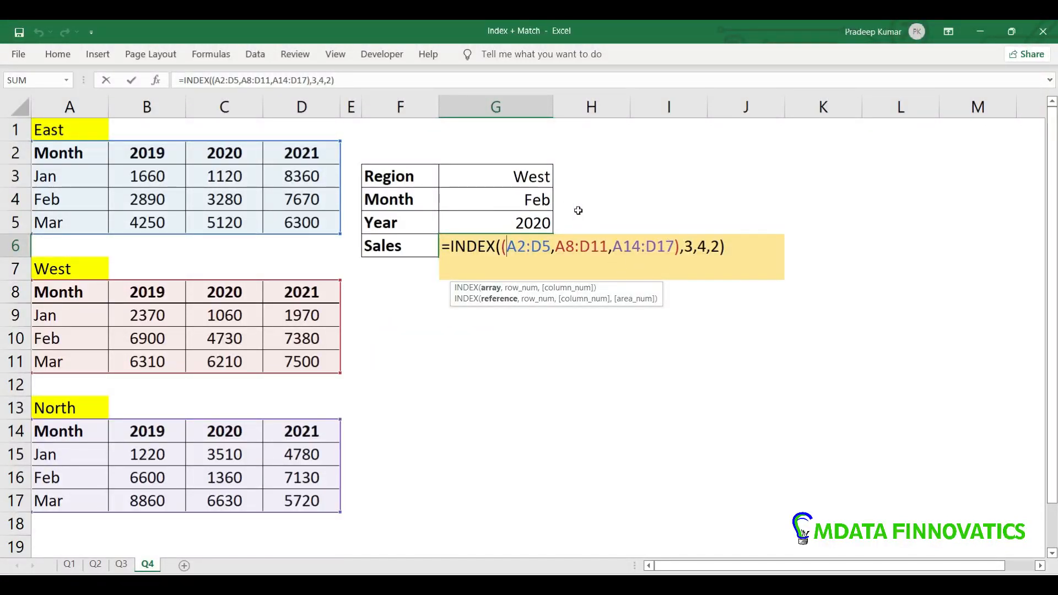
click(532, 299)
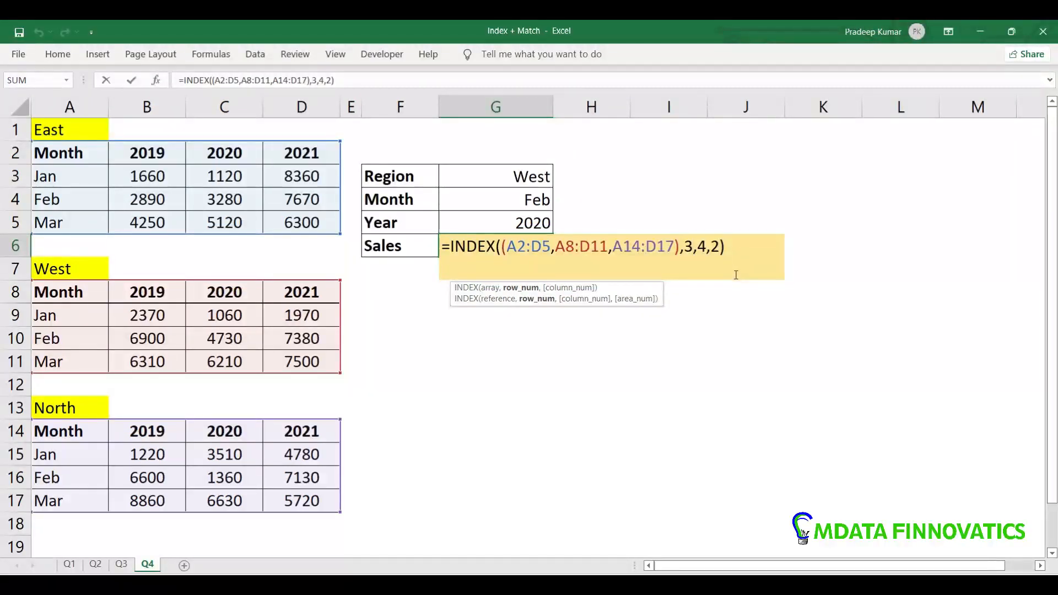
key(BackSpace)
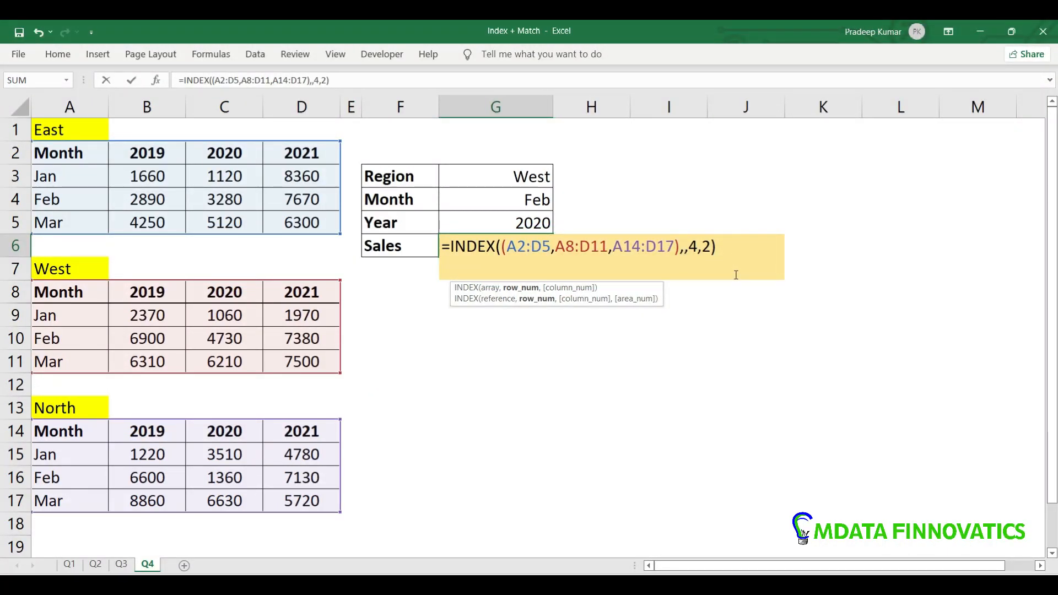
text(mat)
key(Tab)
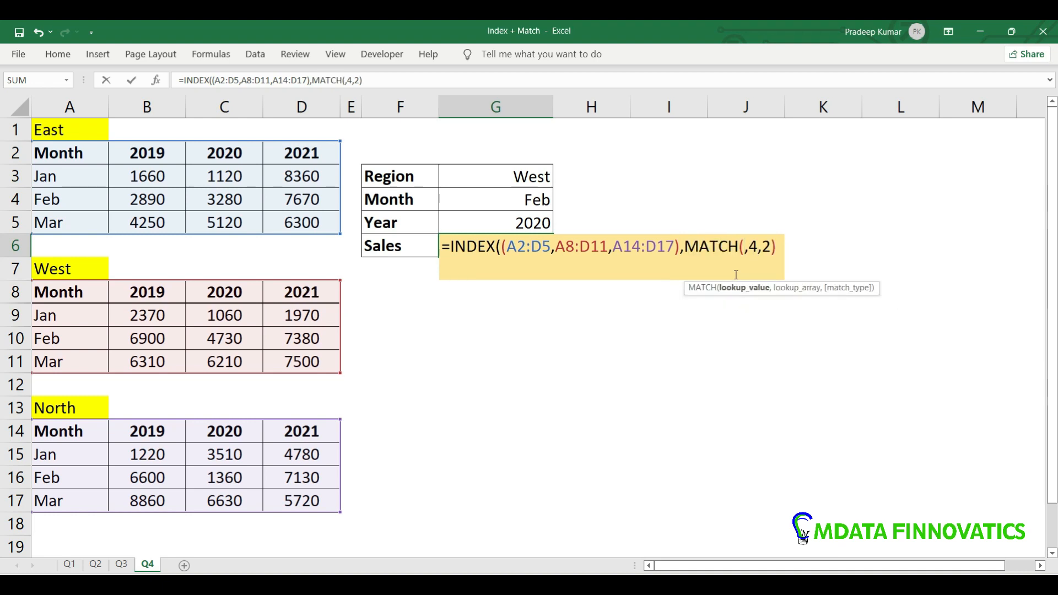
click(517, 201)
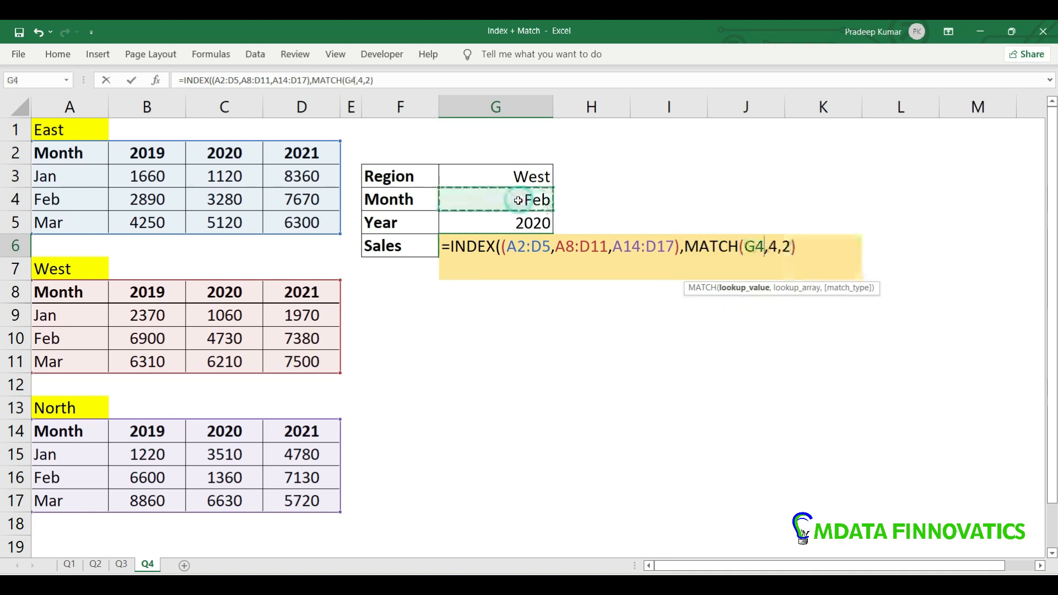
text(,)
drag(82, 153, 76, 223)
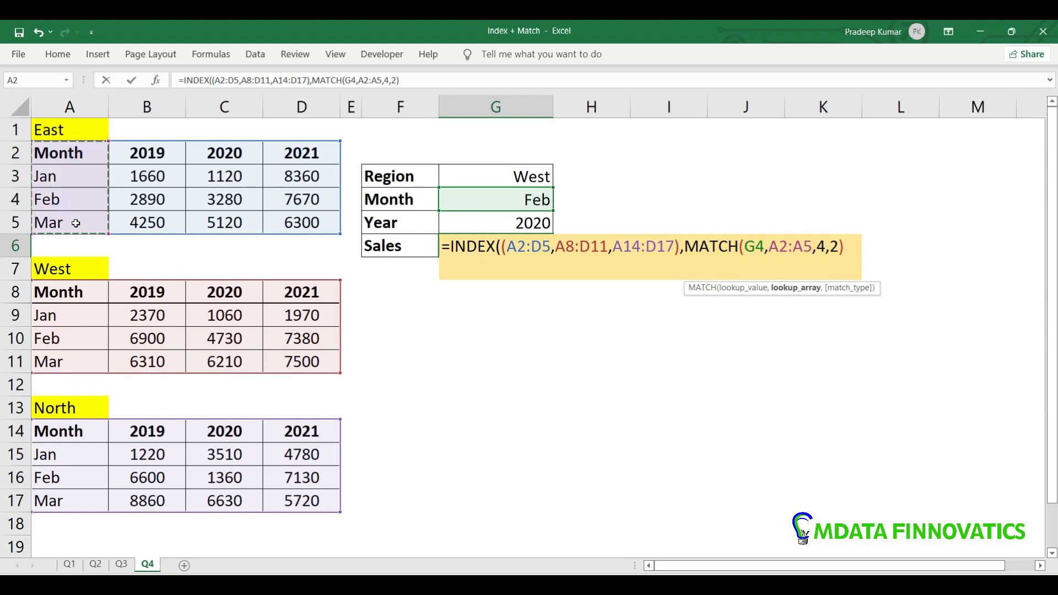
text(,0)
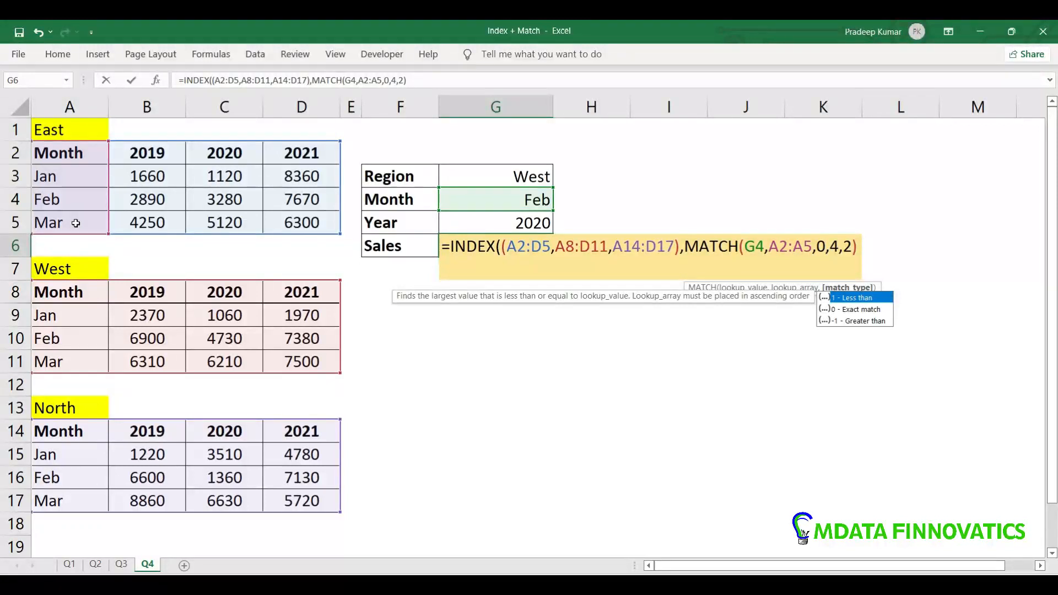
text())
key(Return)
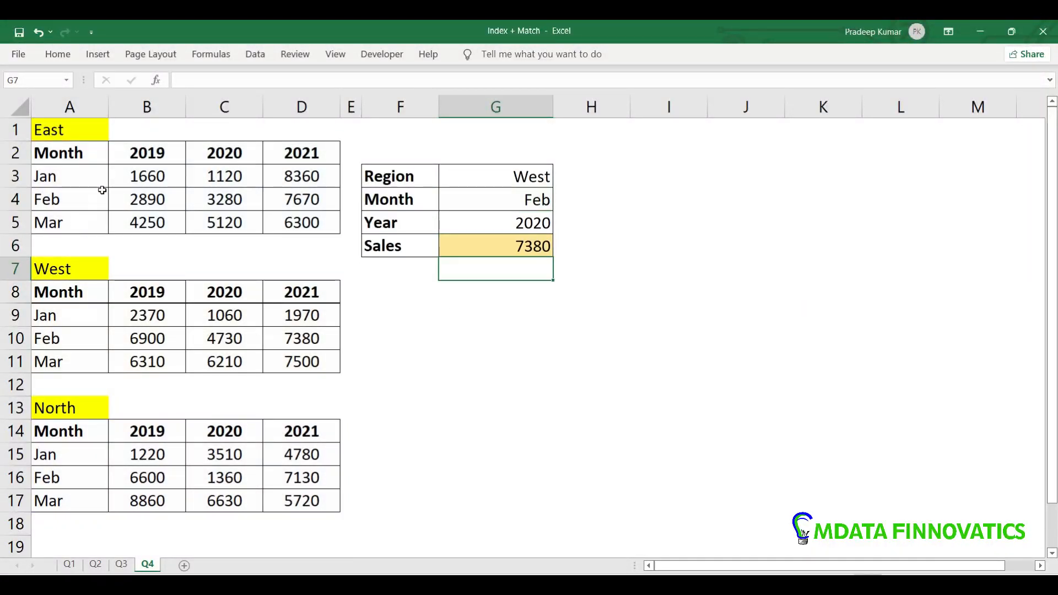
Test the G6 formula with Jan as the month, and set the month to Mar and the year to 2021
click(500, 201)
click(559, 203)
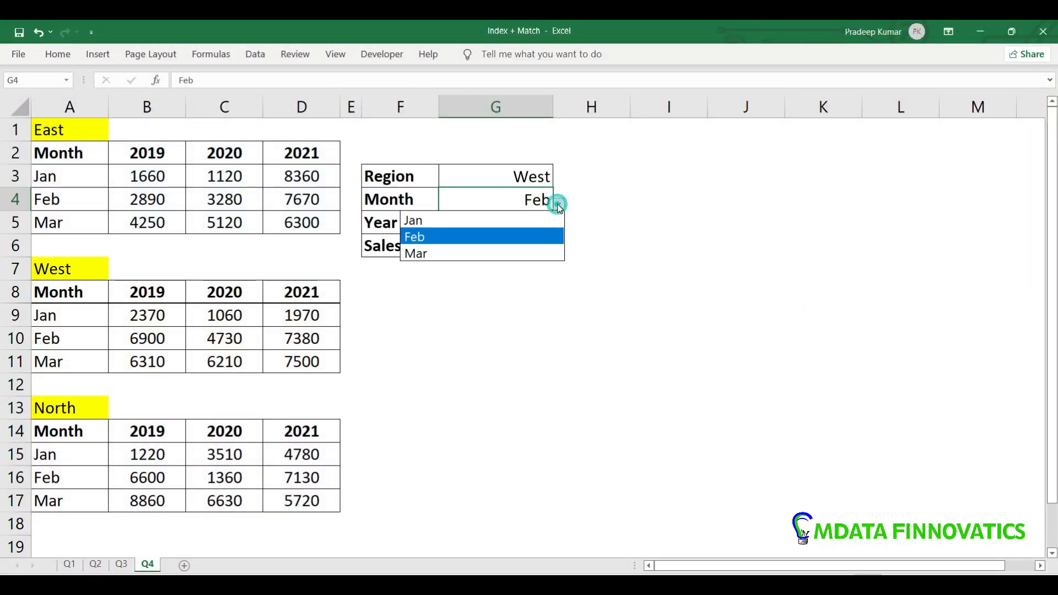
click(495, 219)
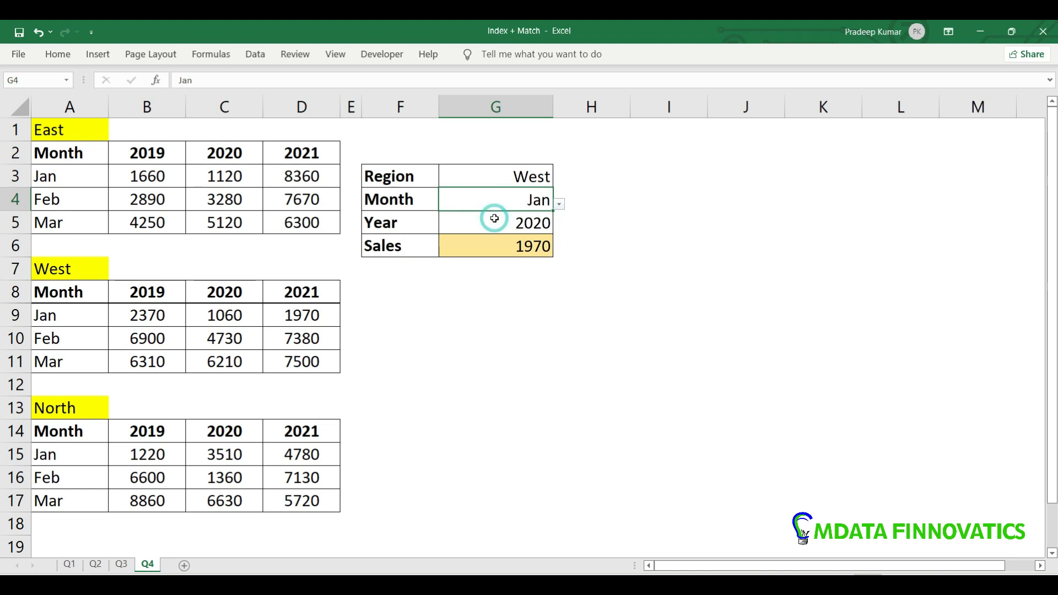
click(564, 204)
click(508, 248)
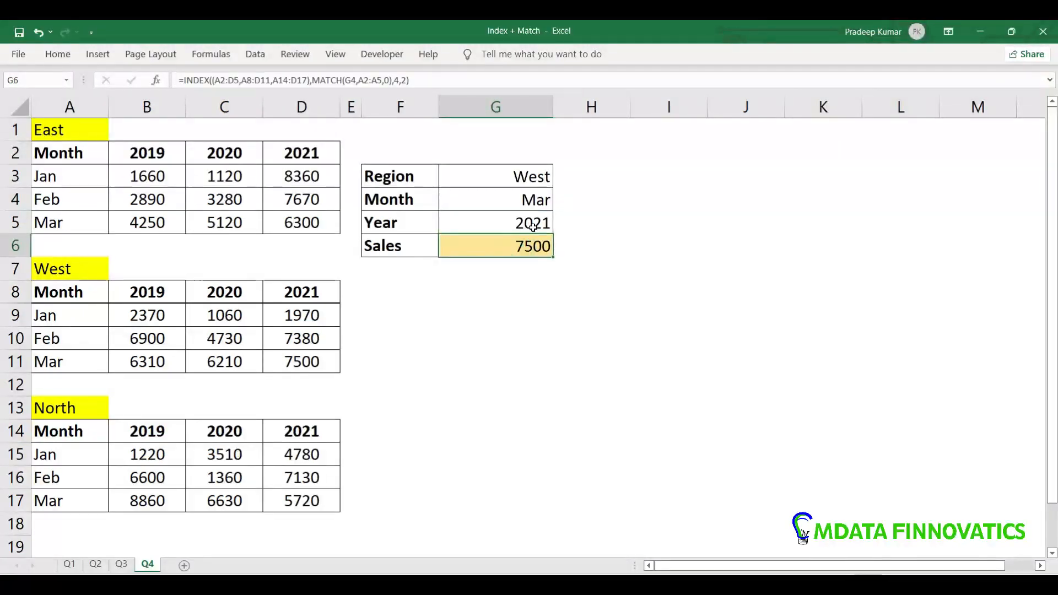
Check the G6 result against the Mar row and 2021 column of the West table, and review the INDEX and MATCH formula
drag(91, 290, 296, 374)
drag(62, 361, 301, 361)
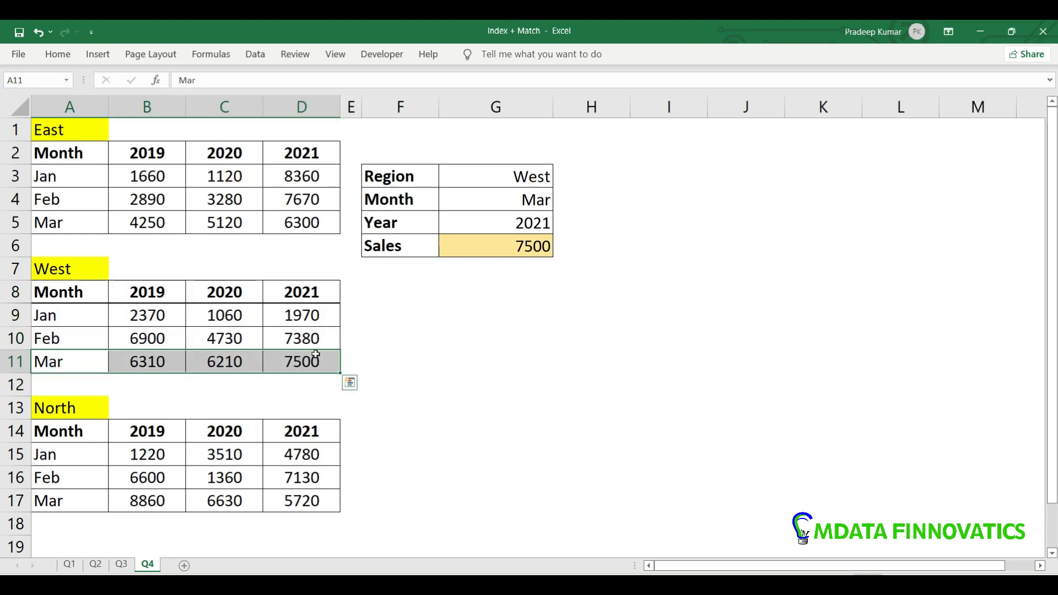
click(321, 355)
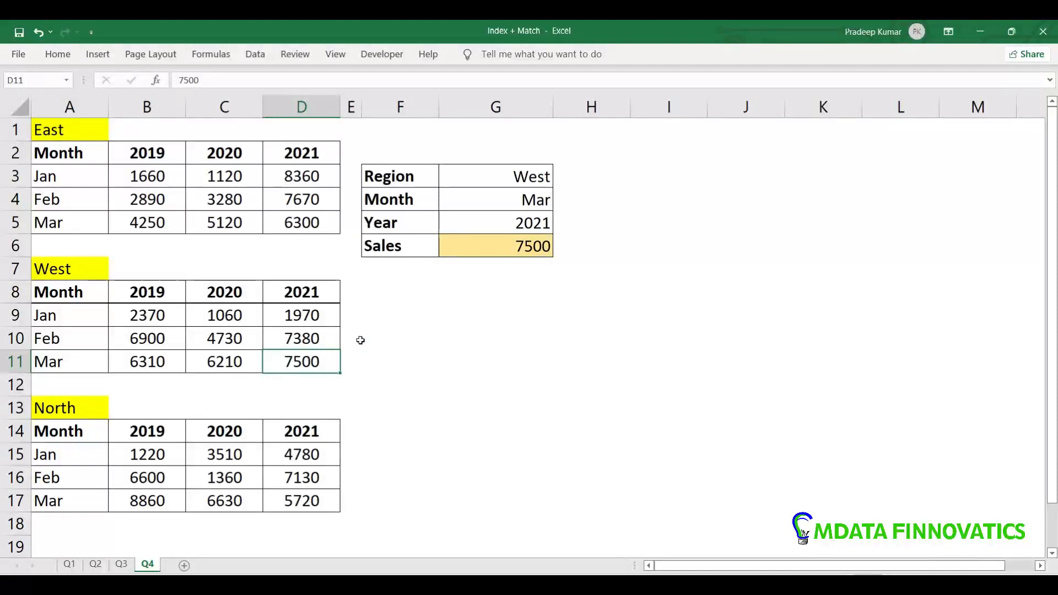
click(507, 246)
double_click(507, 246)
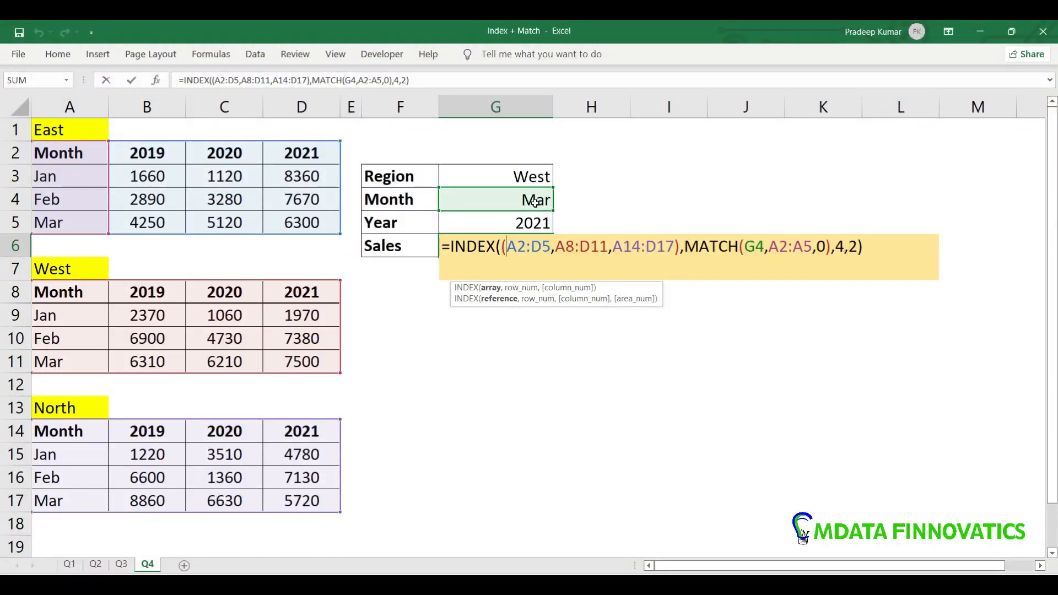
key(ctrl+Return)
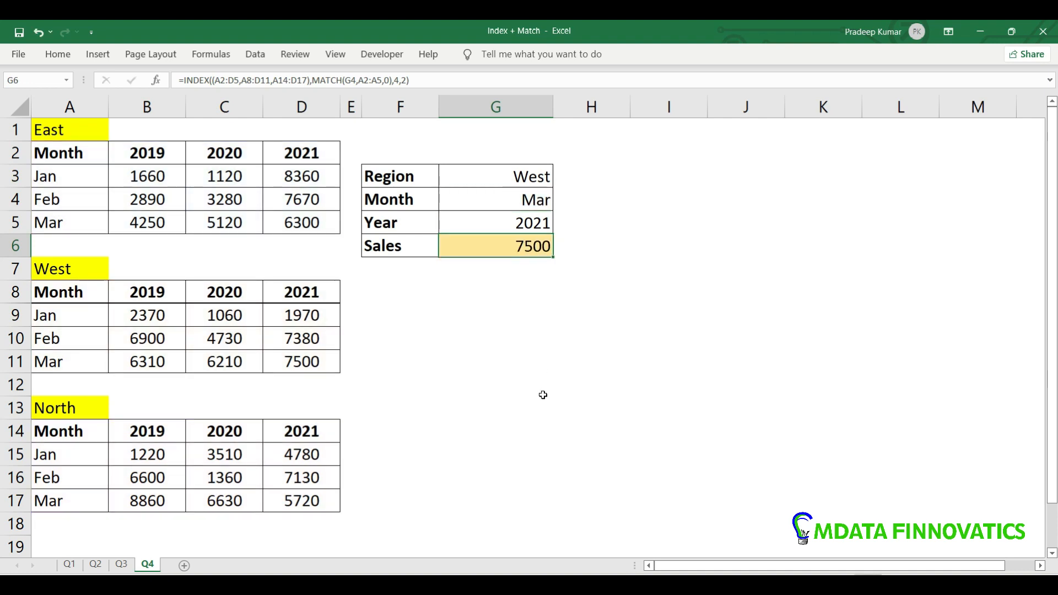